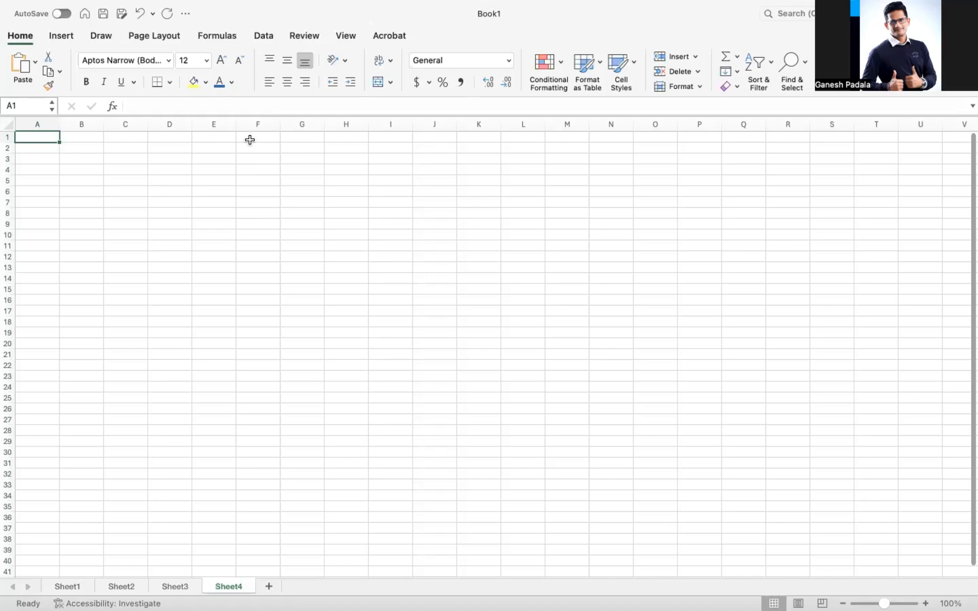
# - Set the font size of the entire sheet to 28
pyautogui.click(9, 122)
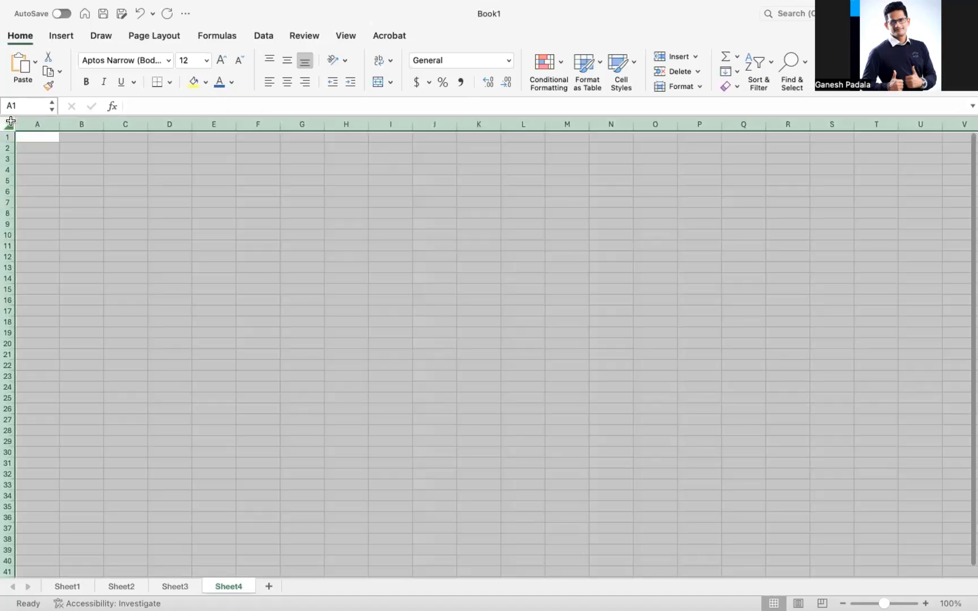
pyautogui.click(206, 60)
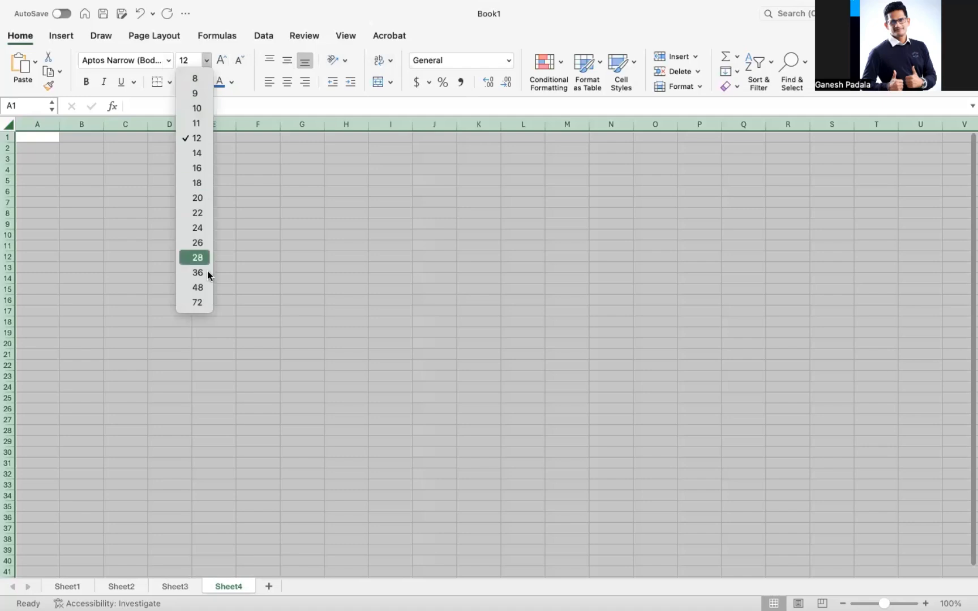
pyautogui.click(207, 257)
pyautogui.click(197, 224)
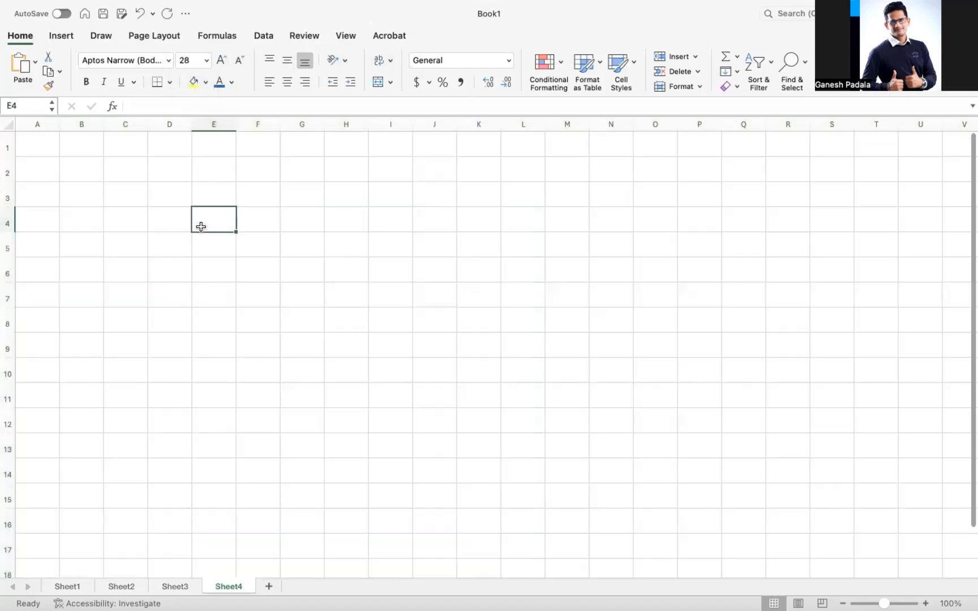
# - Enter the bold title "Initial Entry of Stock in SAP" in B2 and fit column B to its text
pyautogui.click(79, 167)
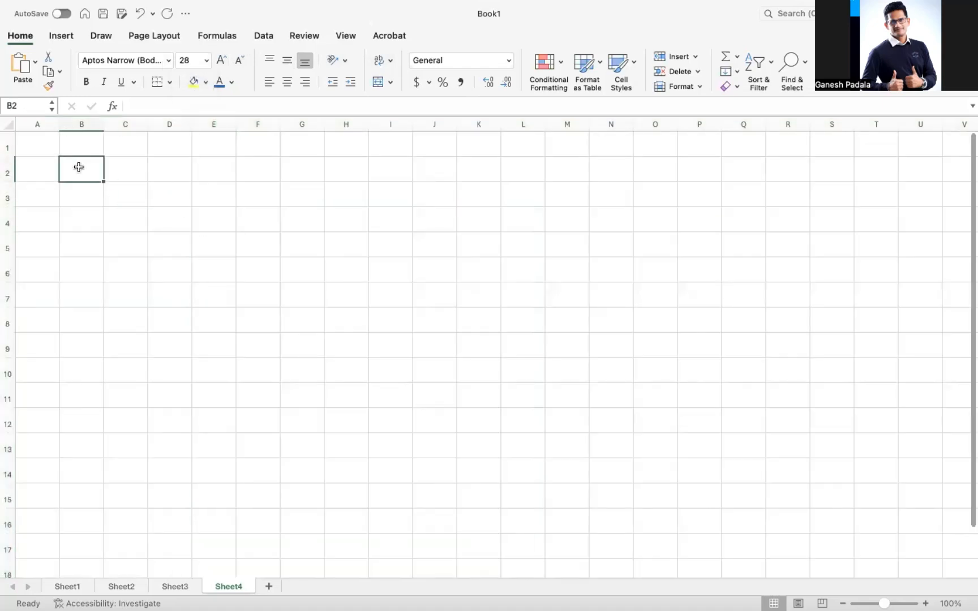
pyautogui.press('super+b')
pyautogui.write('Initial')
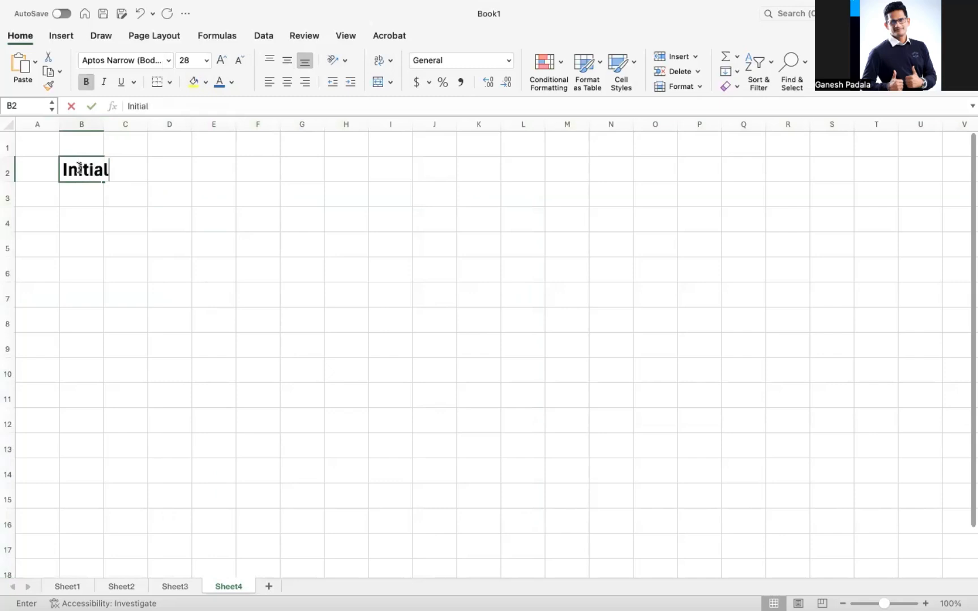
pyautogui.write(' Entr')
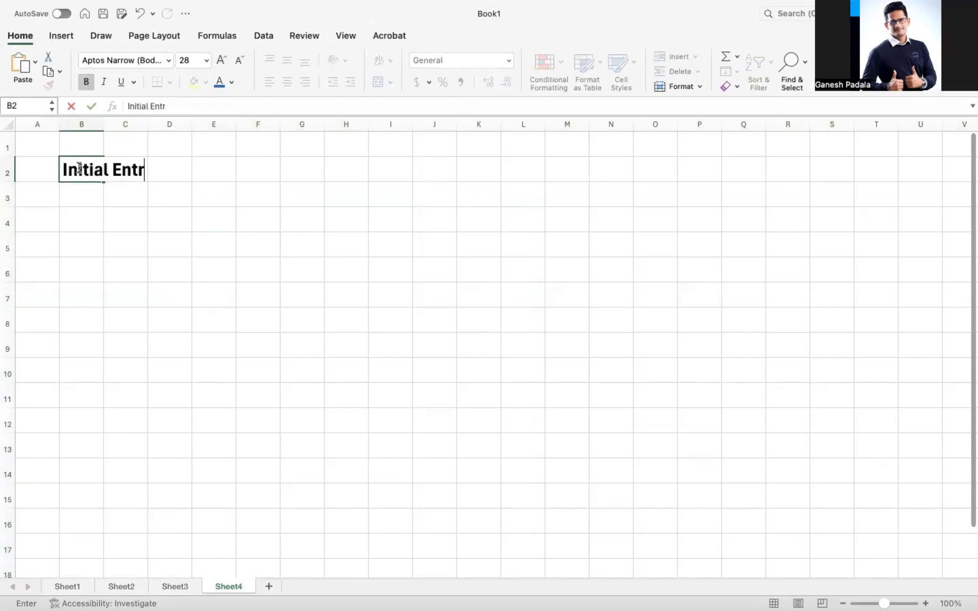
pyautogui.write('y of Stock ')
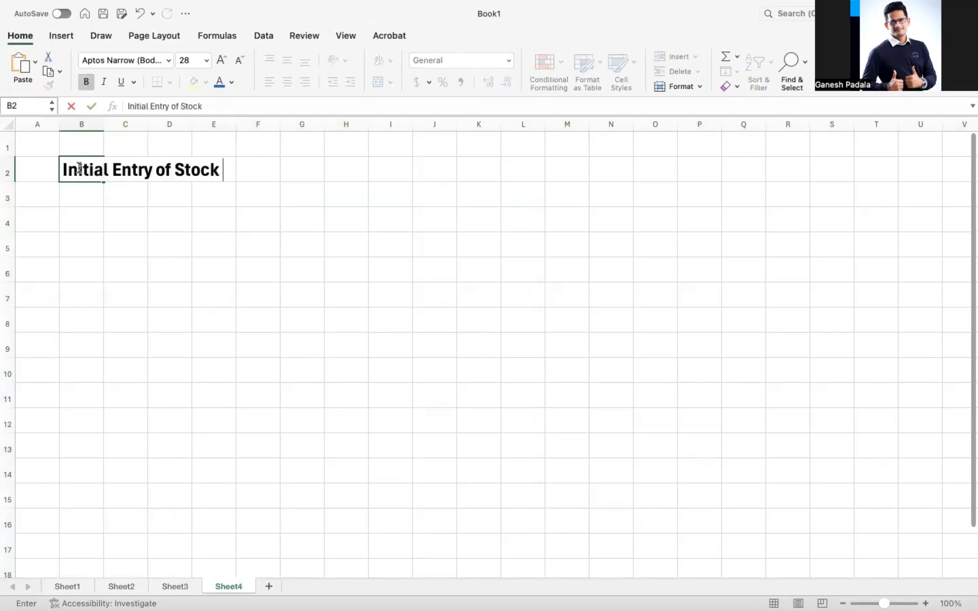
pyautogui.write('in SAP ')
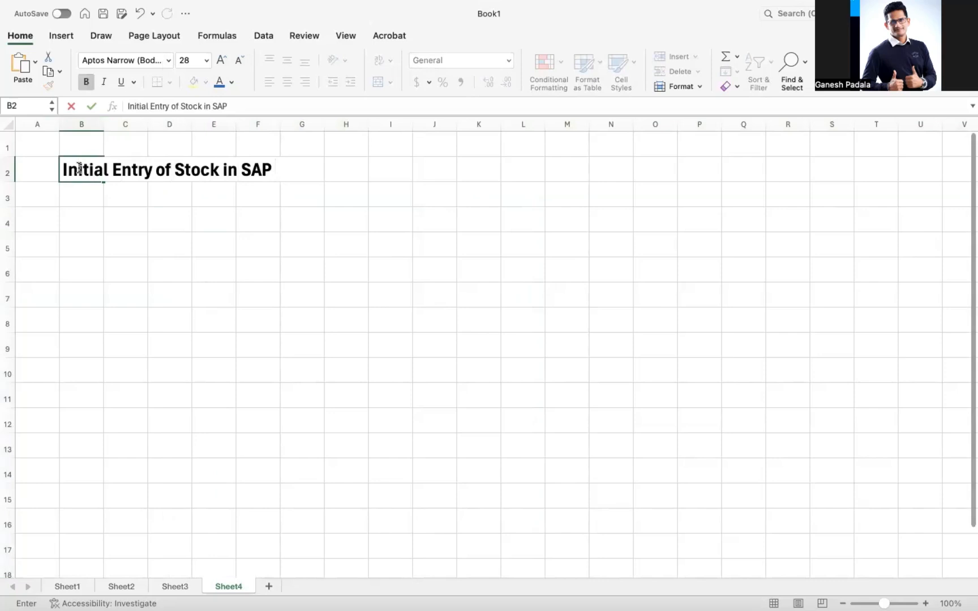
pyautogui.write('WM')
pyautogui.press('BackSpace')
pyautogui.press('BackSpace')
pyautogui.doubleClick(104, 127)
# - Enter 1 in A3 and colour the title text in B2 blue
pyautogui.click(33, 199)
pyautogui.write('1')
pyautogui.press('Tab')
pyautogui.click(125, 167)
pyautogui.click(219, 81)
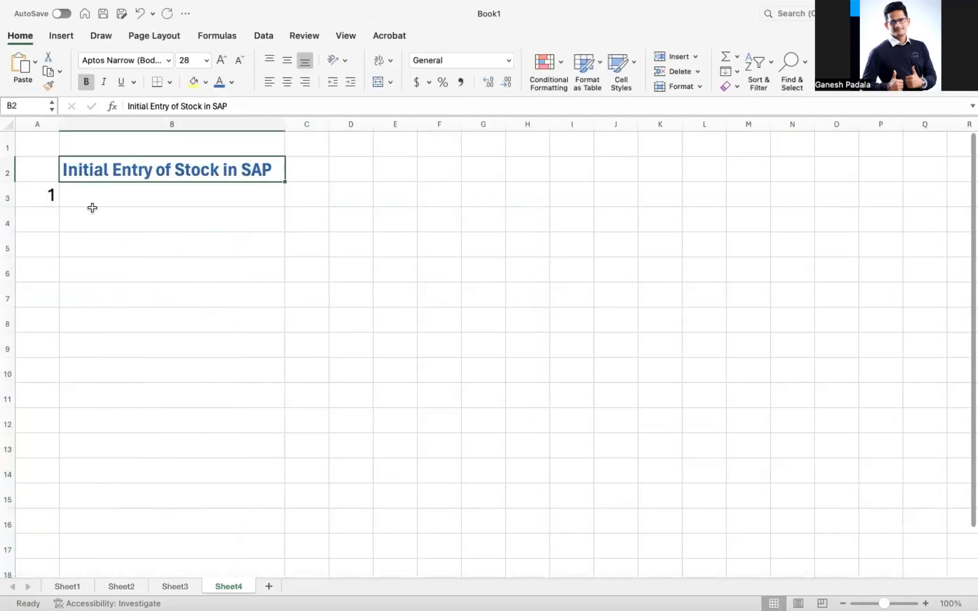
# - Enter "Initial Entry of Stock in IM" in B3 as the first process step
pyautogui.click(35, 196)
pyautogui.click(117, 193)
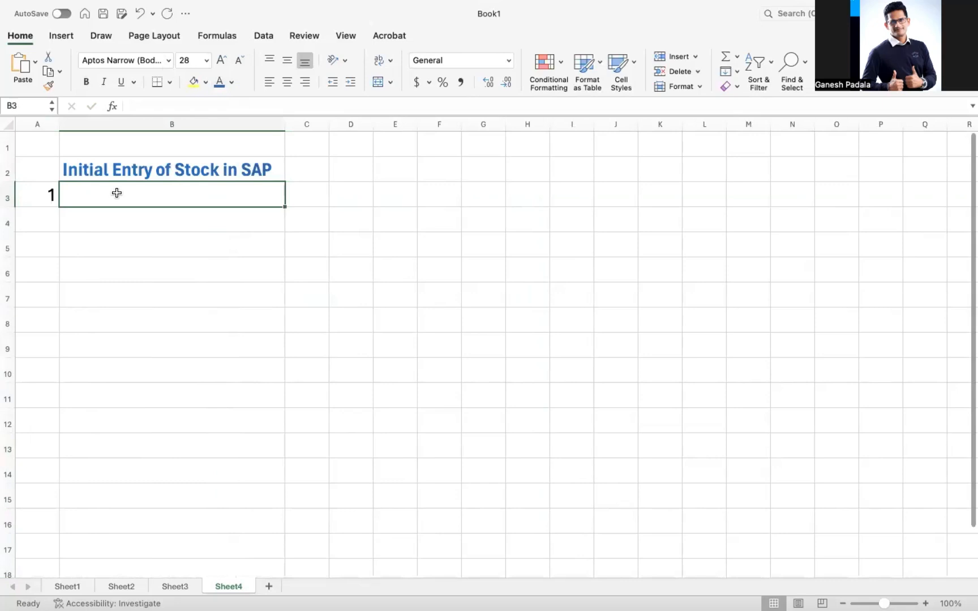
pyautogui.write('Initial')
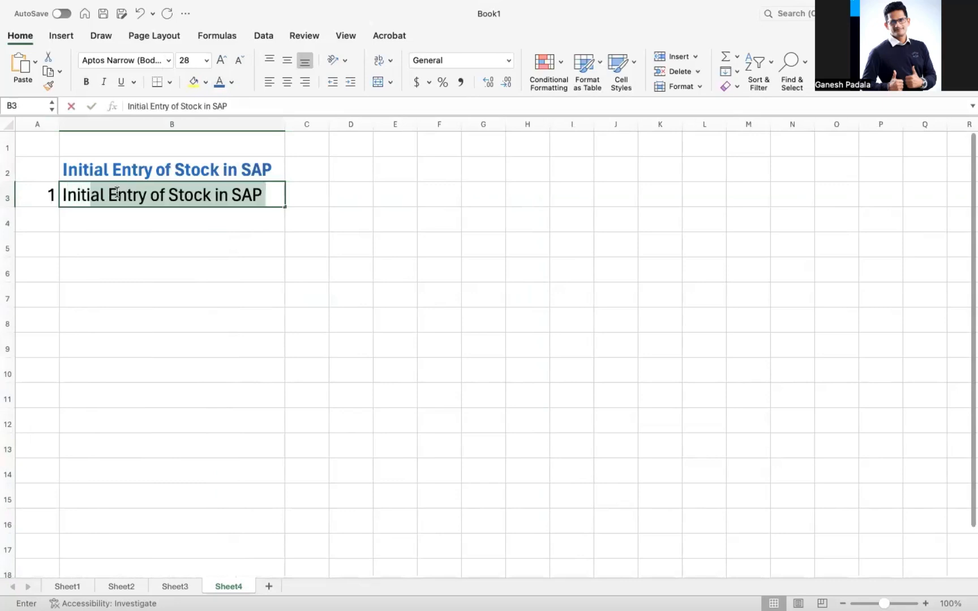
pyautogui.write(' Entry of S')
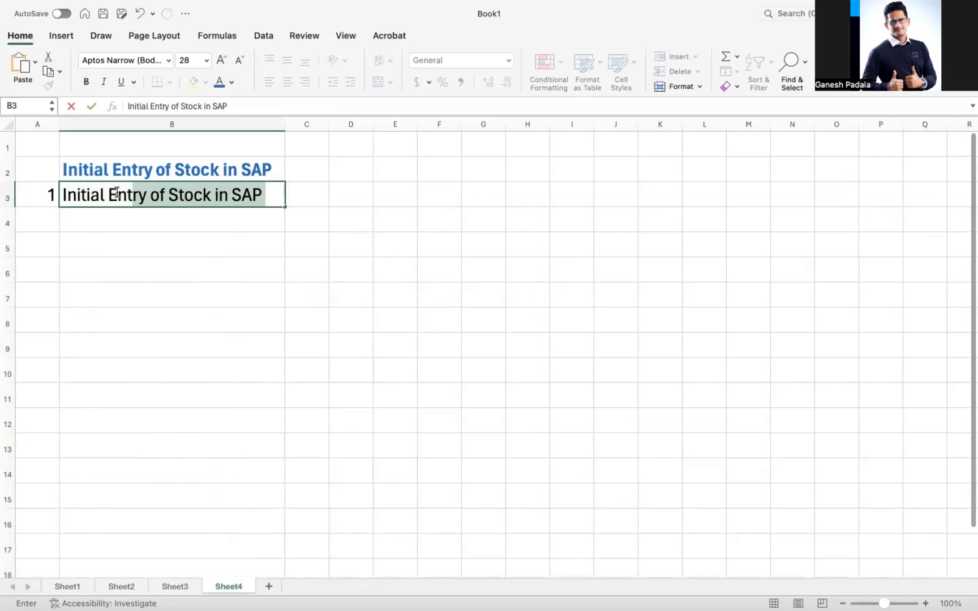
pyautogui.write('tock with')
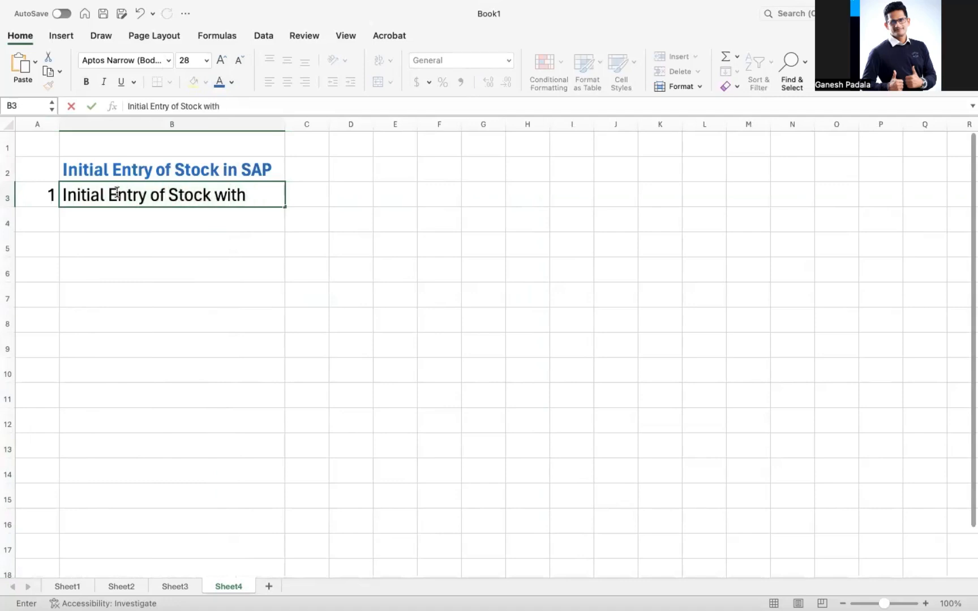
pyautogui.press('BackSpace')
pyautogui.press('BackSpace')
pyautogui.press('BackSpace')
pyautogui.press('BackSpace')
pyautogui.write('IN i')
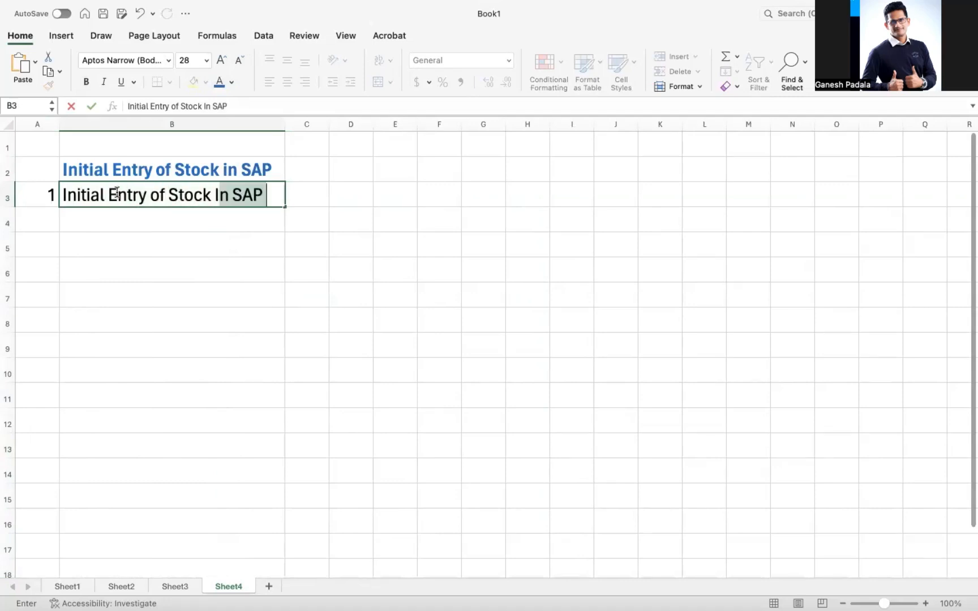
pyautogui.press('BackSpace')
pyautogui.press('BackSpace')
pyautogui.press('BackSpace')
pyautogui.press('BackSpace')
pyautogui.write('I')
pyautogui.press('BackSpace')
pyautogui.press('BackSpace')
pyautogui.write('in IM')
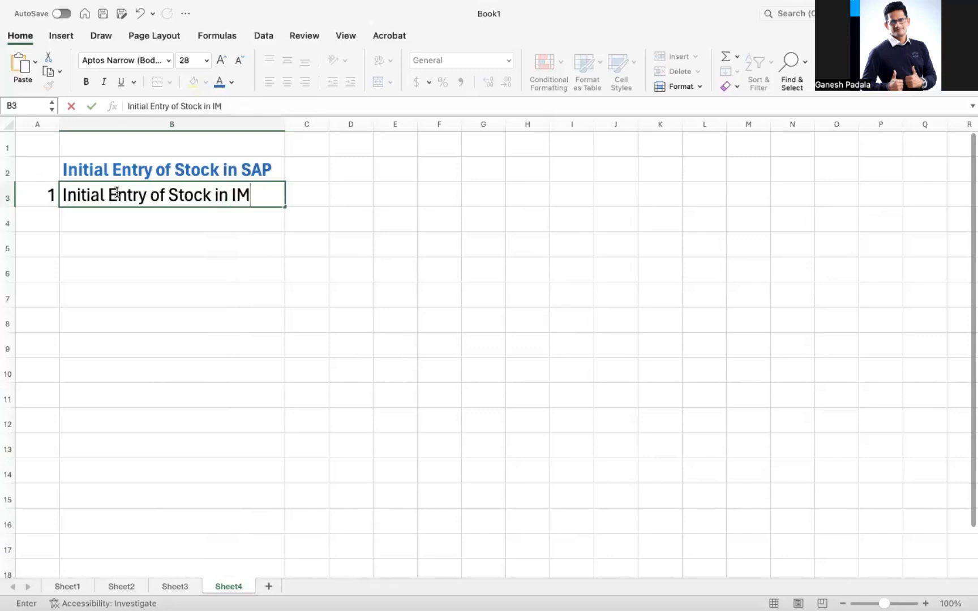
# - Enter the transaction code MIGO in C3 for the first process step
pyautogui.press('Tab')
pyautogui.write('mi')
pyautogui.press('BackSpace')
pyautogui.press('BackSpace')
pyautogui.write('MIGO')
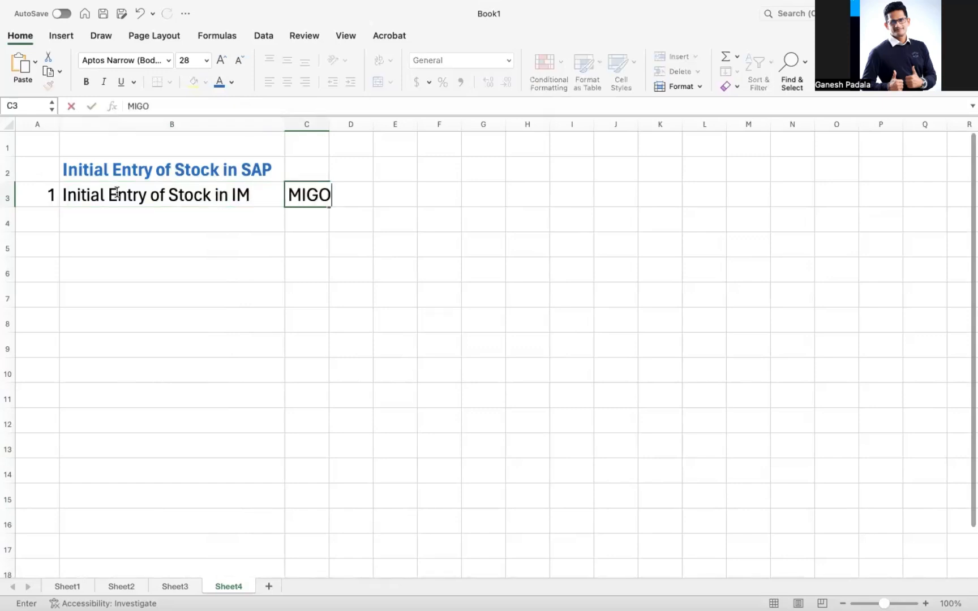
pyautogui.press('Return')
# - Enter 2 in A4 and "Transfer of Stock from Interim Storage Type -998 to actual Bin" in B4
pyautogui.press('Left')
pyautogui.write('2')
pyautogui.press('Tab')
pyautogui.write("'")
pyautogui.write('Transfer of St')
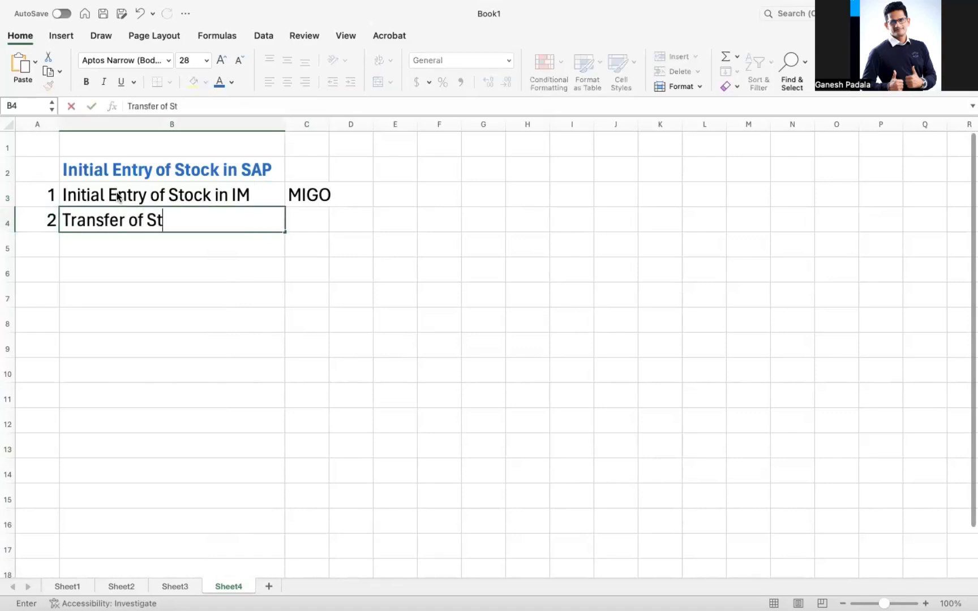
pyautogui.write('ock from 9')
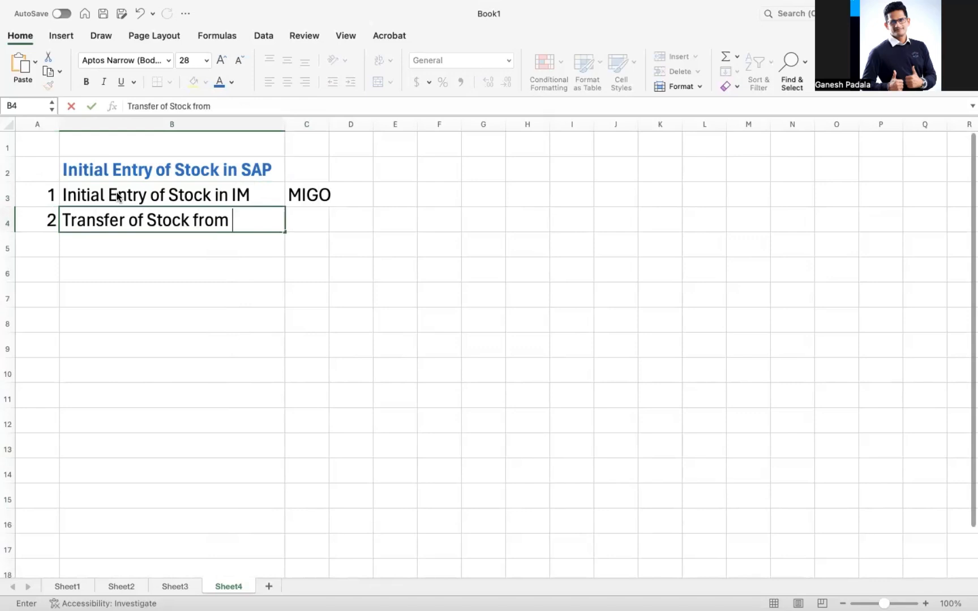
pyautogui.press('BackSpace')
pyautogui.write('INT')
pyautogui.press('BackSpace')
pyautogui.press('BackSpace')
pyautogui.press('BackSpace')
pyautogui.write('Interim ')
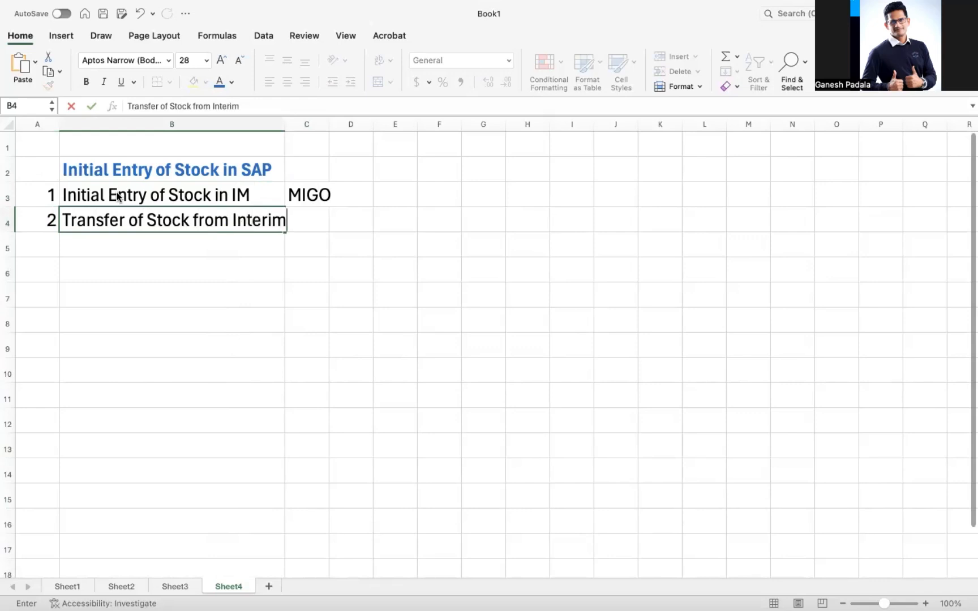
pyautogui.write('Storage Type')
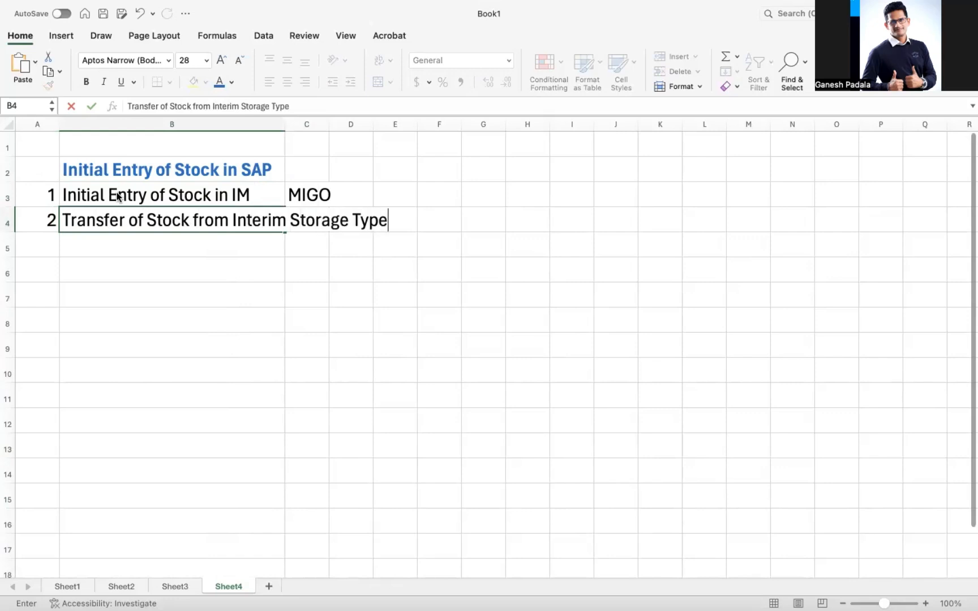
pyautogui.write(' -998 to actual Bin')
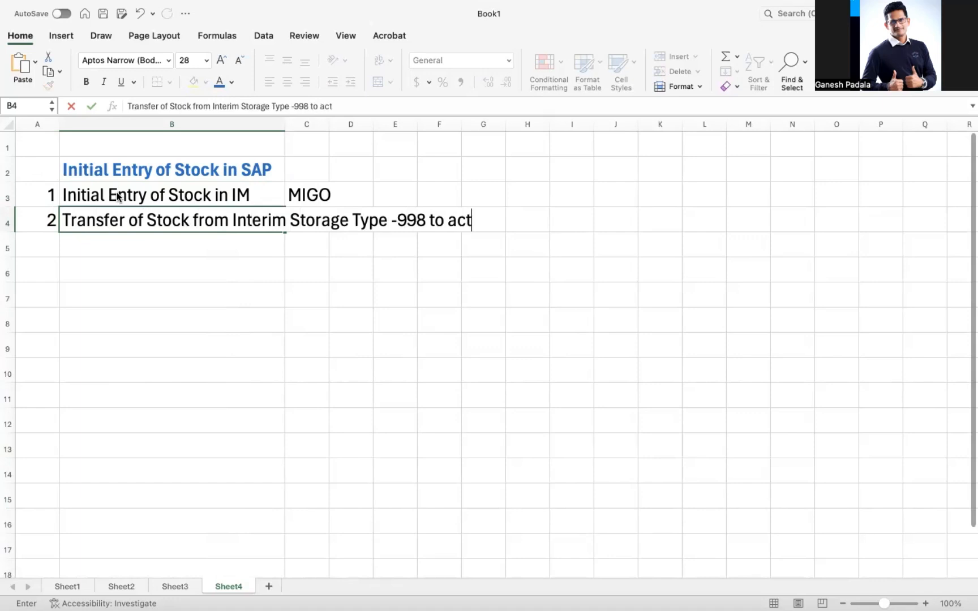
# - Enter the transaction code LT10 in C4 and fit column B to its longest entry
pyautogui.press('Tab')
pyautogui.write('LT10')
pyautogui.press('Return')
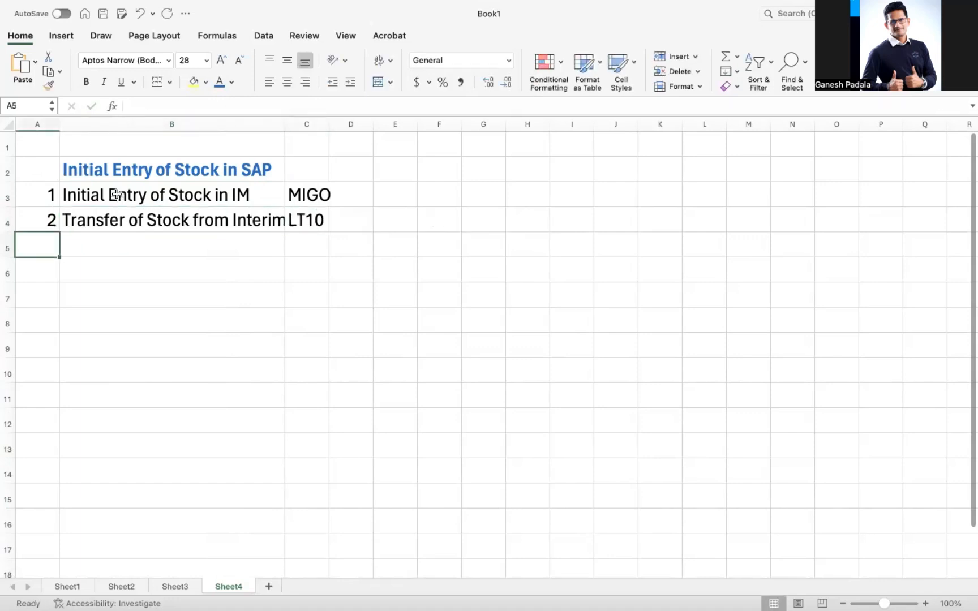
pyautogui.doubleClick(284, 122)
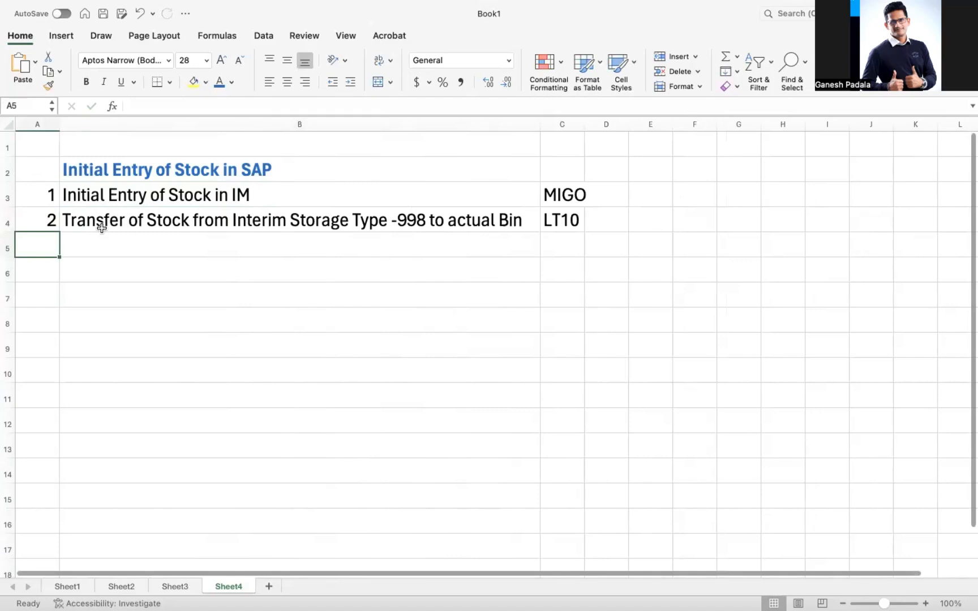
# - Enter 3 in A5 and "Confirm Transfer Order" in B5 as the third process step
pyautogui.write('3')
pyautogui.press('Tab')
pyautogui.write('Confir')
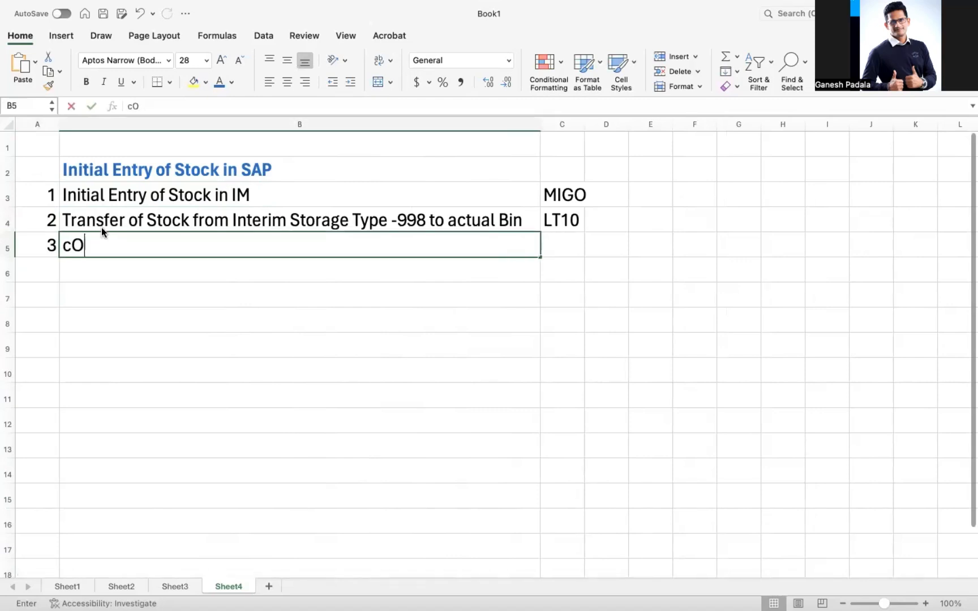
pyautogui.write('m T')
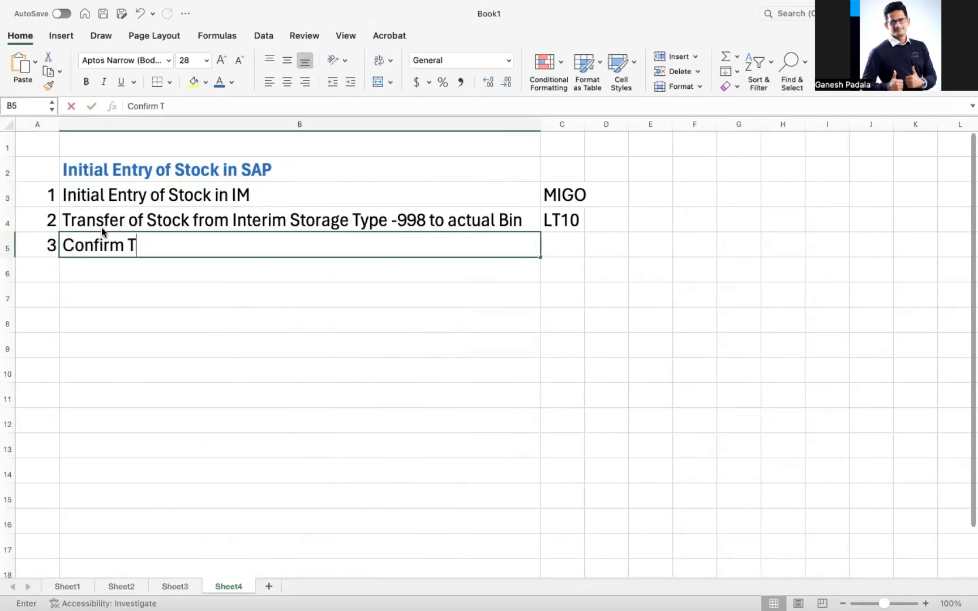
pyautogui.write('ransfer Order')
# - Enter the transaction code LT12 in C5 and fit column C to its contents
pyautogui.press('Tab')
pyautogui.write('LT12')
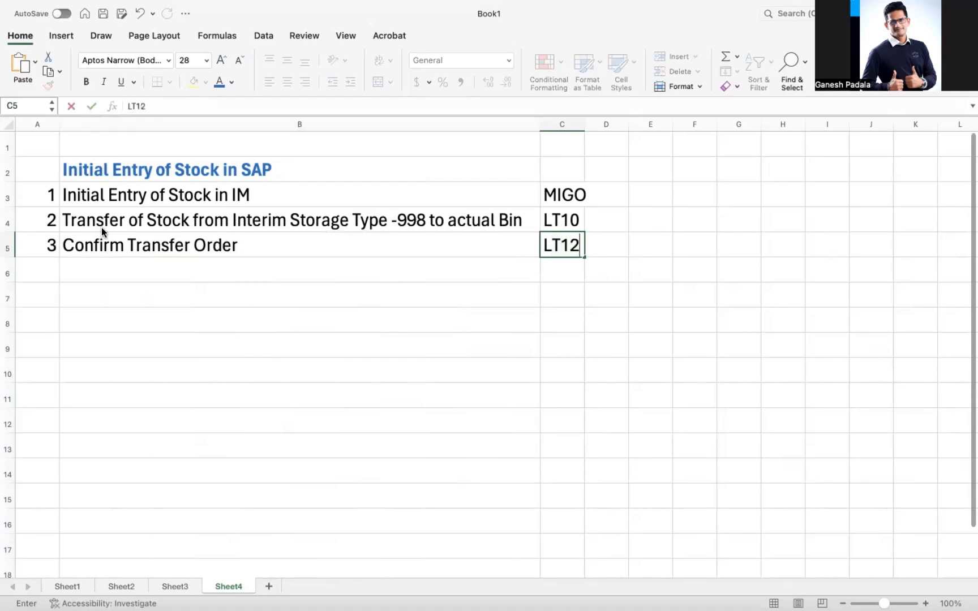
pyautogui.press('Return')
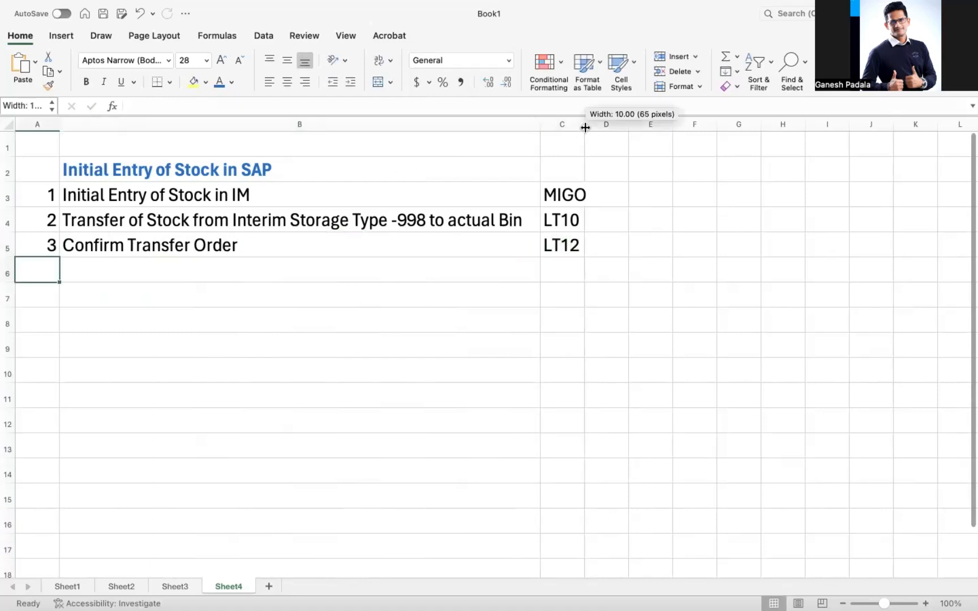
pyautogui.doubleClick(585, 125)
# - Apply all borders to A2:C5 and centre the title in B2 horizontally
pyautogui.moveTo(29, 172); pyautogui.dragTo(569, 245)
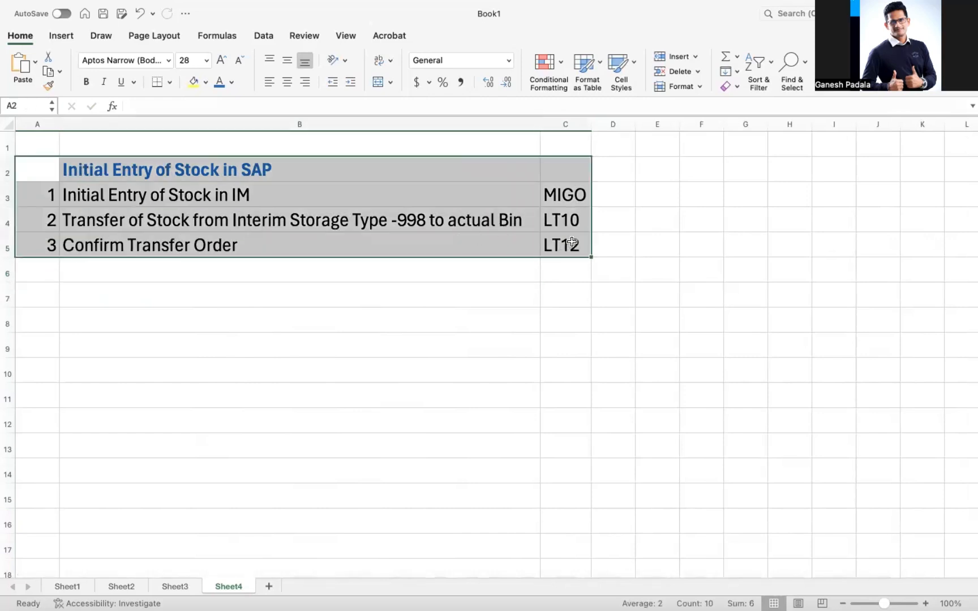
pyautogui.click(170, 82)
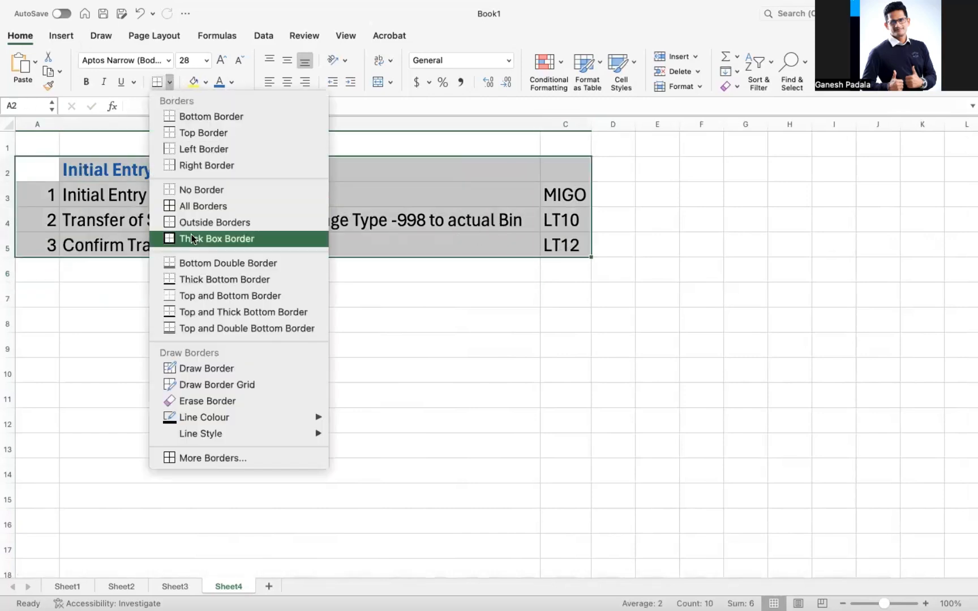
pyautogui.click(196, 205)
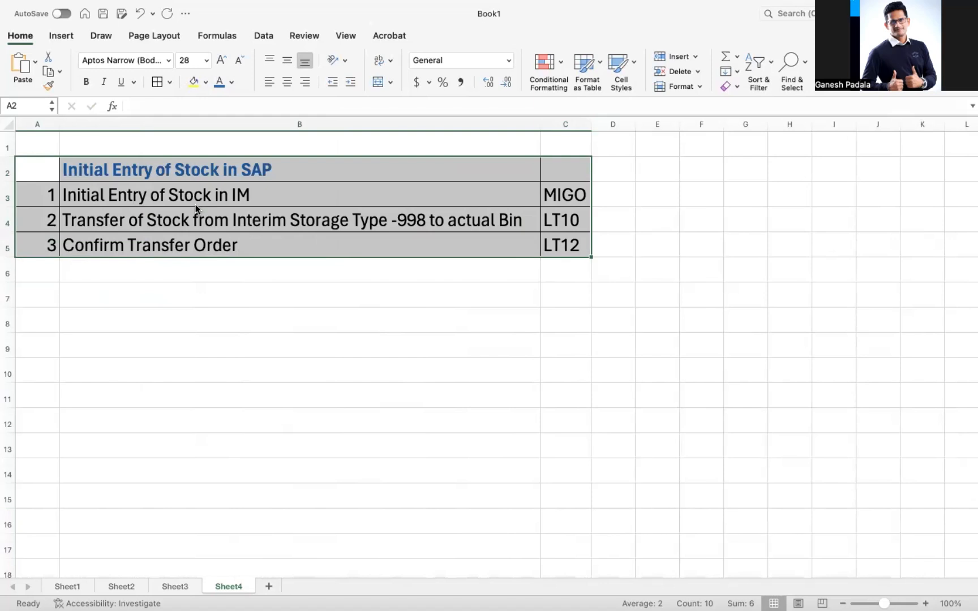
pyautogui.click(249, 170)
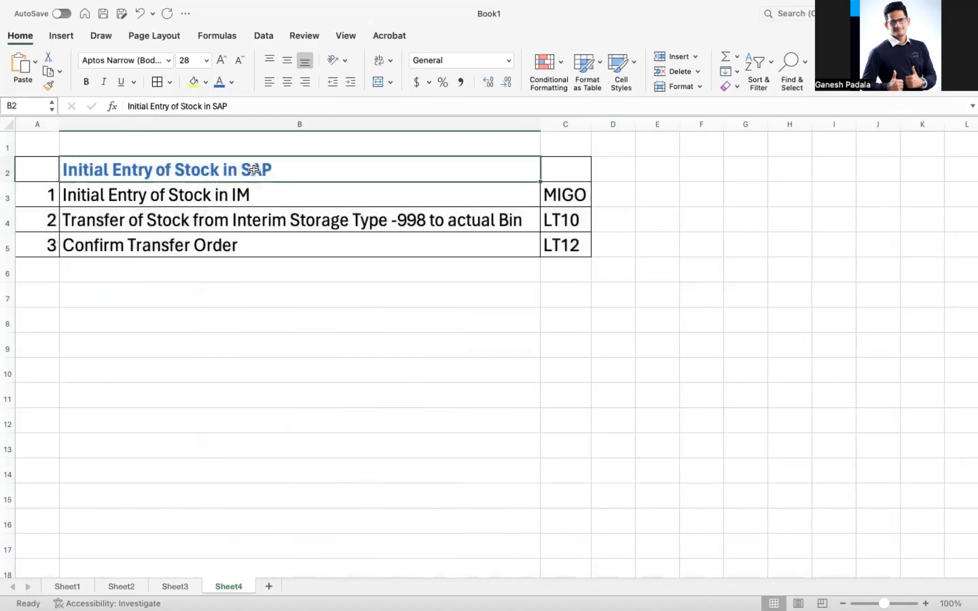
pyautogui.click(281, 83)
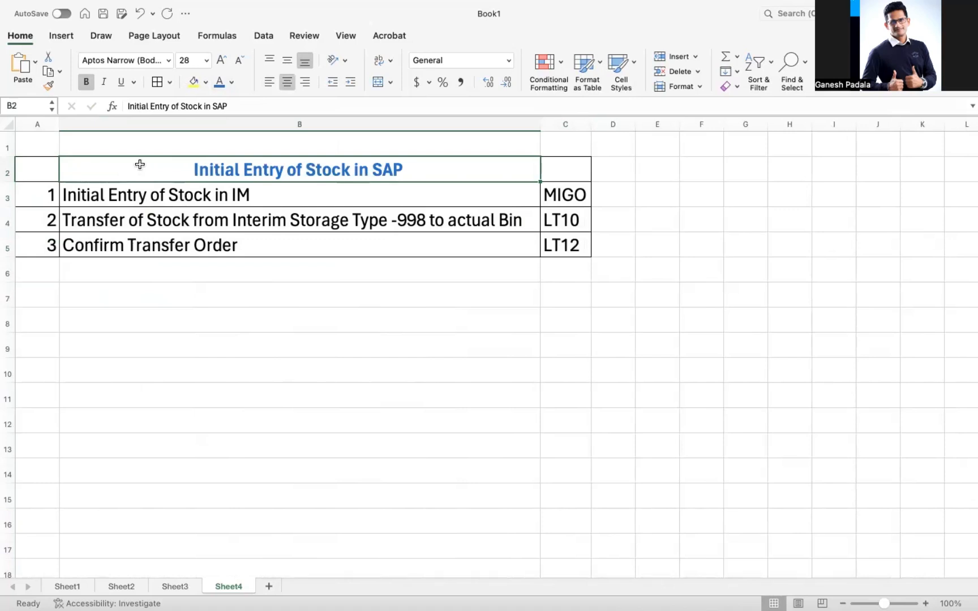
# - Fill the empty header cell A2 with yellow
pyautogui.press('super+c')
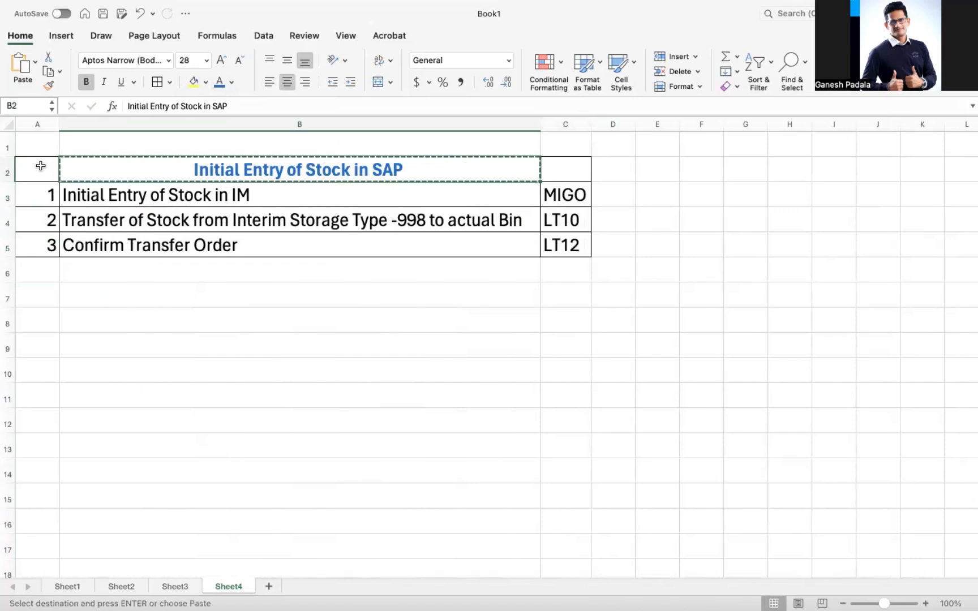
pyautogui.click(39, 165)
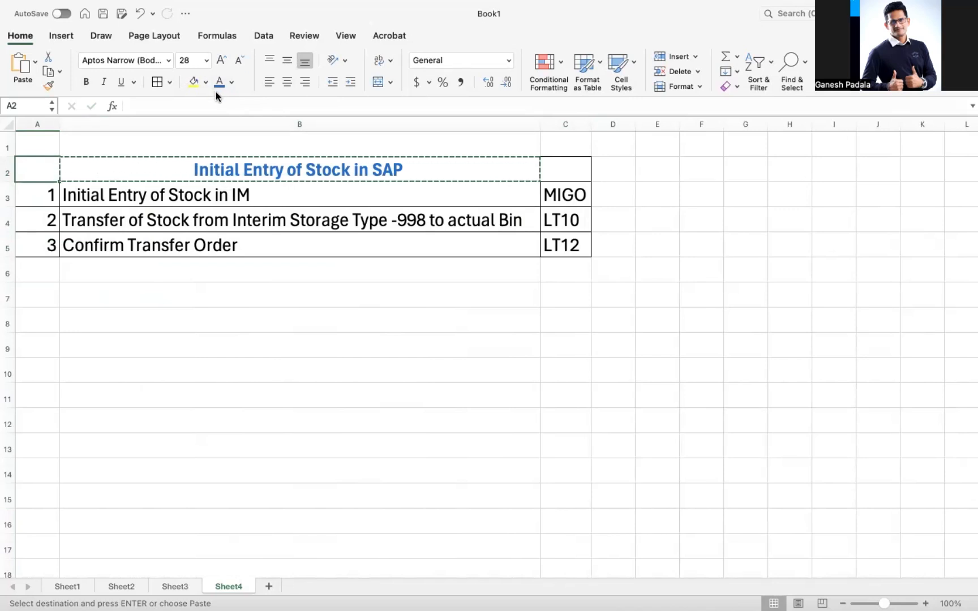
pyautogui.click(192, 82)
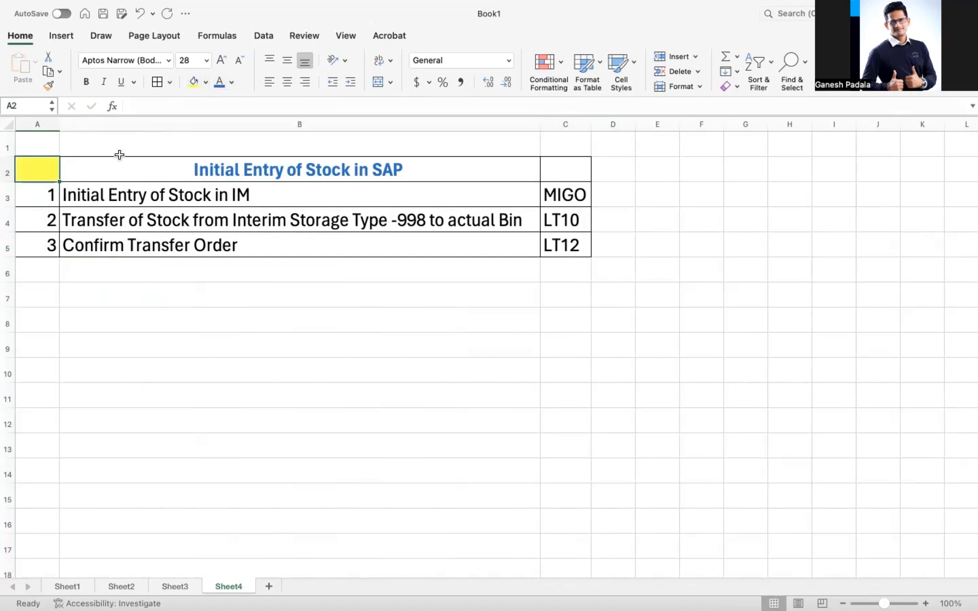
# - Fill header cells A2:C2 with yellow and copy the table title from B2 into A2
pyautogui.moveTo(36, 162); pyautogui.dragTo(579, 165)
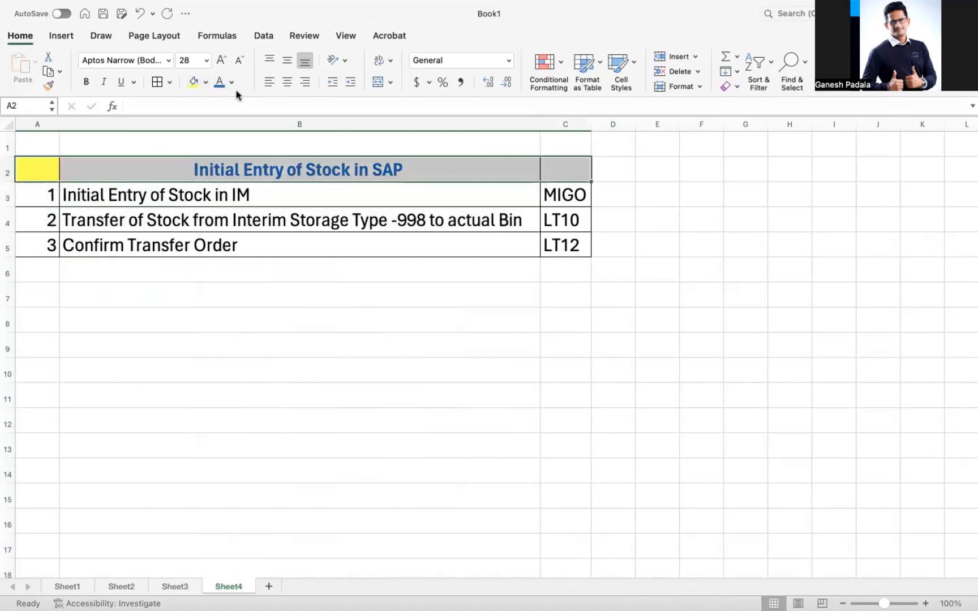
pyautogui.click(191, 83)
pyautogui.click(313, 180)
pyautogui.press('cmd+c')
pyautogui.click(56, 168)
pyautogui.press('cmd+v')
# - Merge and centre the title across A2:C2, keeping only the upper-left content
pyautogui.moveTo(44, 166); pyautogui.dragTo(566, 170)
pyautogui.click(375, 84)
pyautogui.click(501, 243)
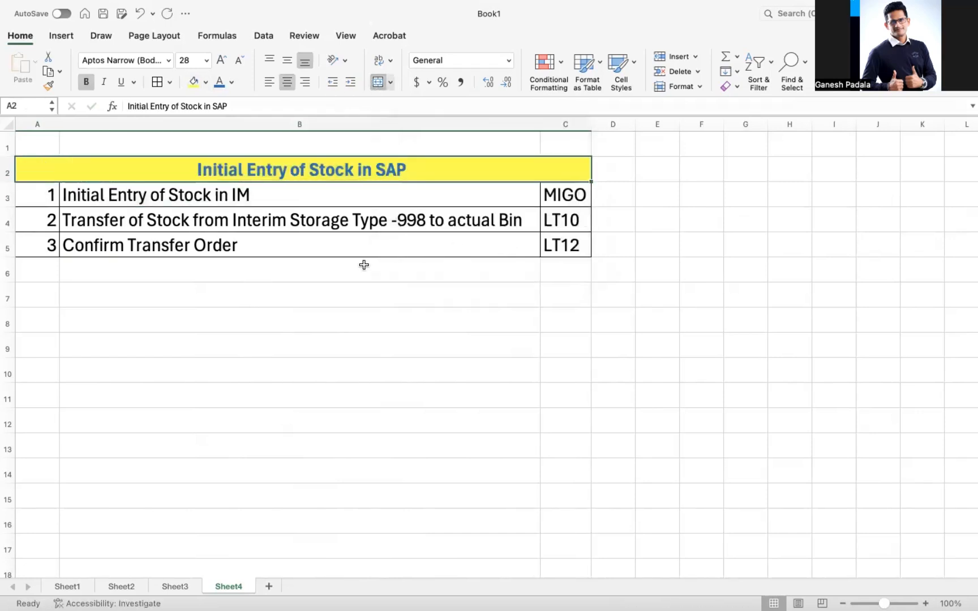
pyautogui.click(364, 265)
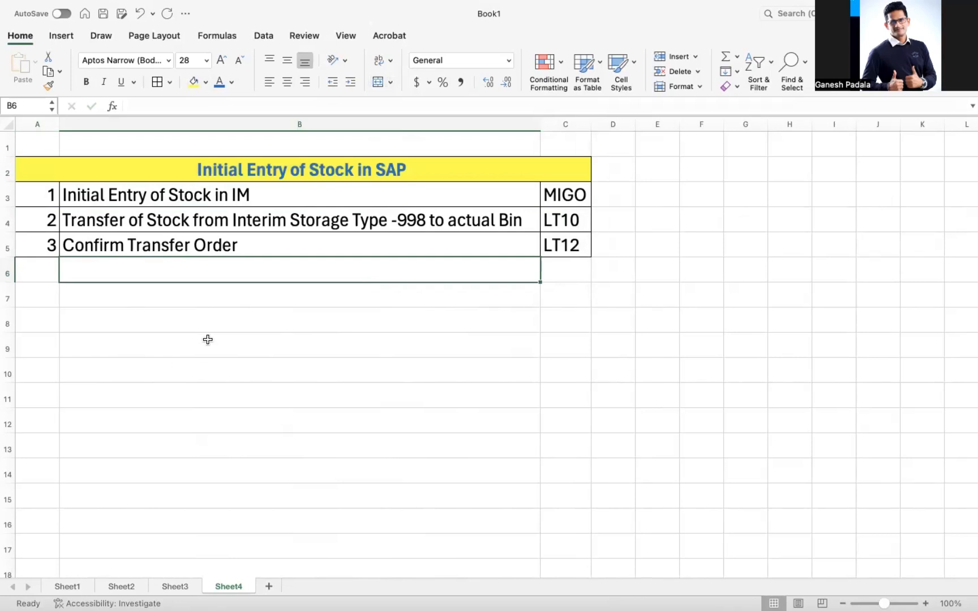
# - Switch to SAP GUI and leave the open stock report, returning to the SAP Easy Access screen
pyautogui.press('super+Tab')
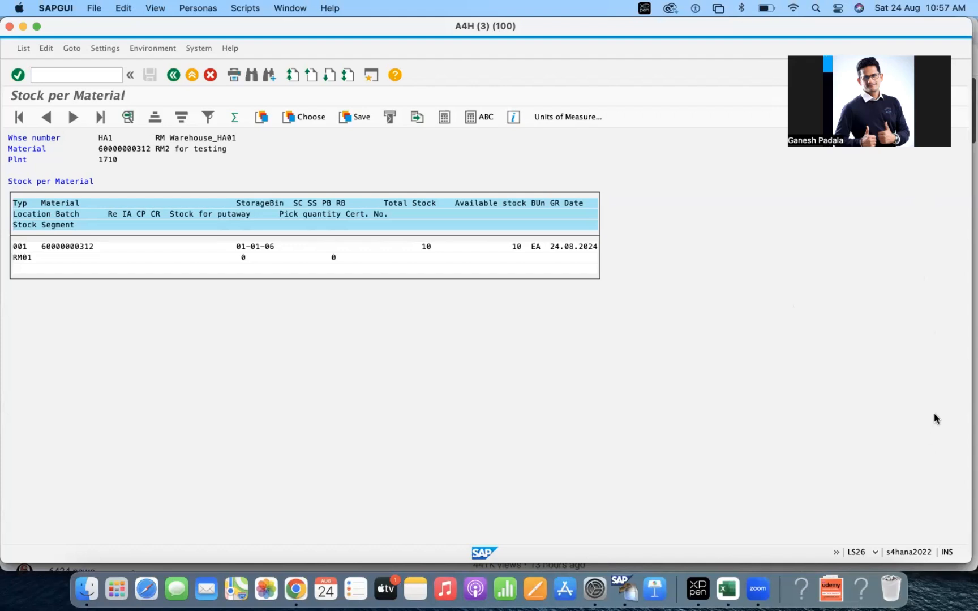
pyautogui.click(897, 284)
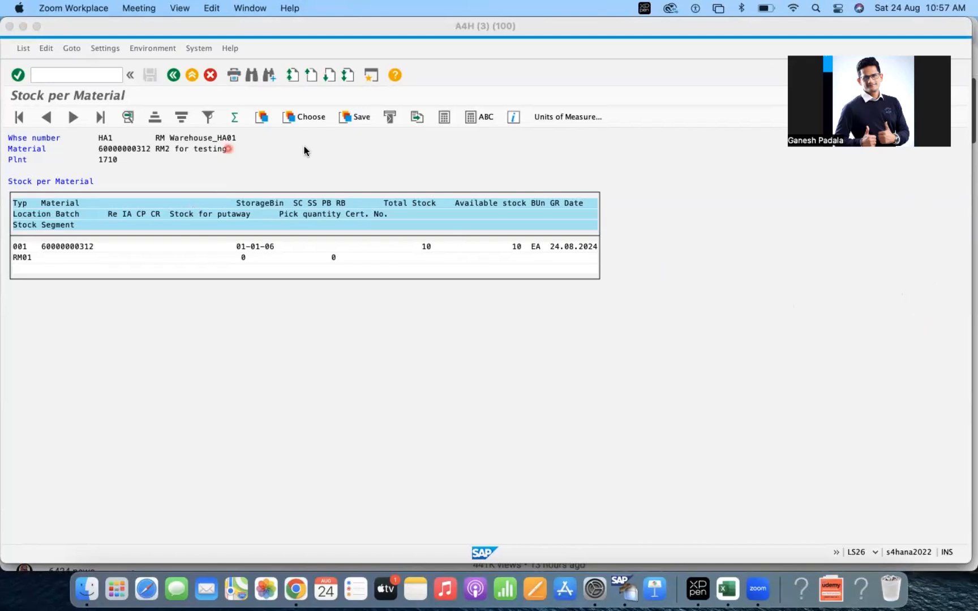
pyautogui.click(174, 75)
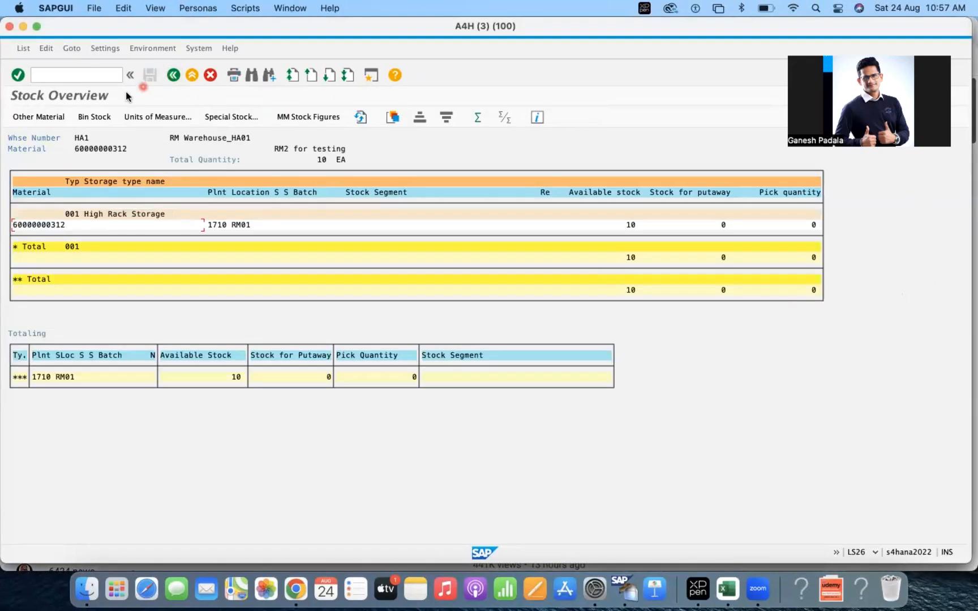
pyautogui.click(173, 75)
pyautogui.click(174, 75)
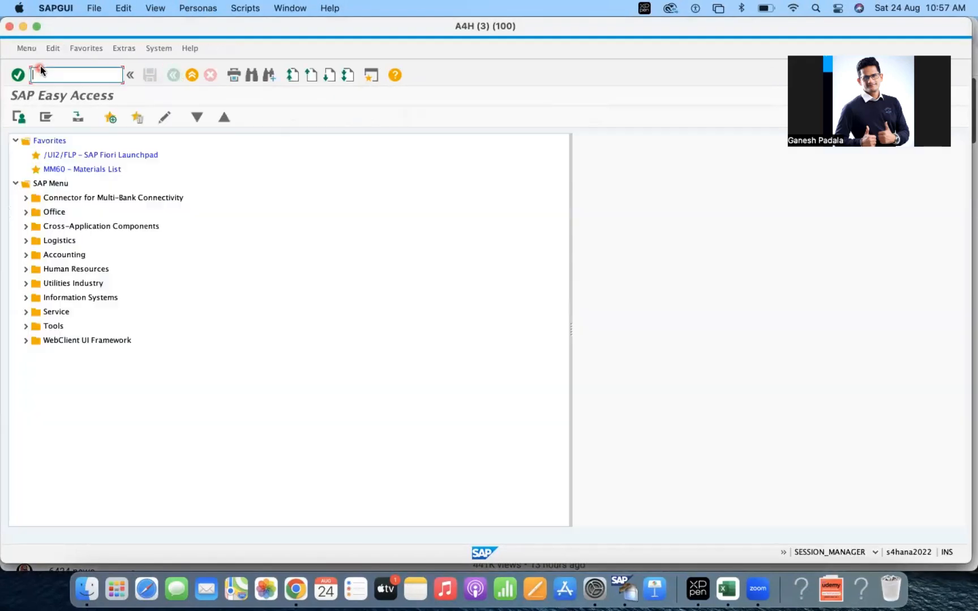
pyautogui.write('LS26')
pyautogui.press('Return')
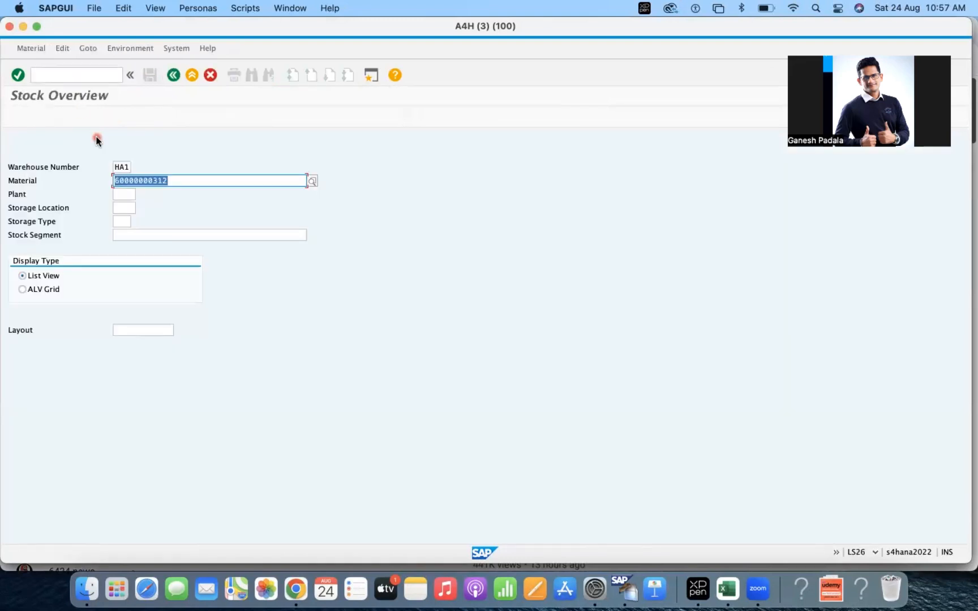
pyautogui.click(119, 167)
pyautogui.click(180, 181)
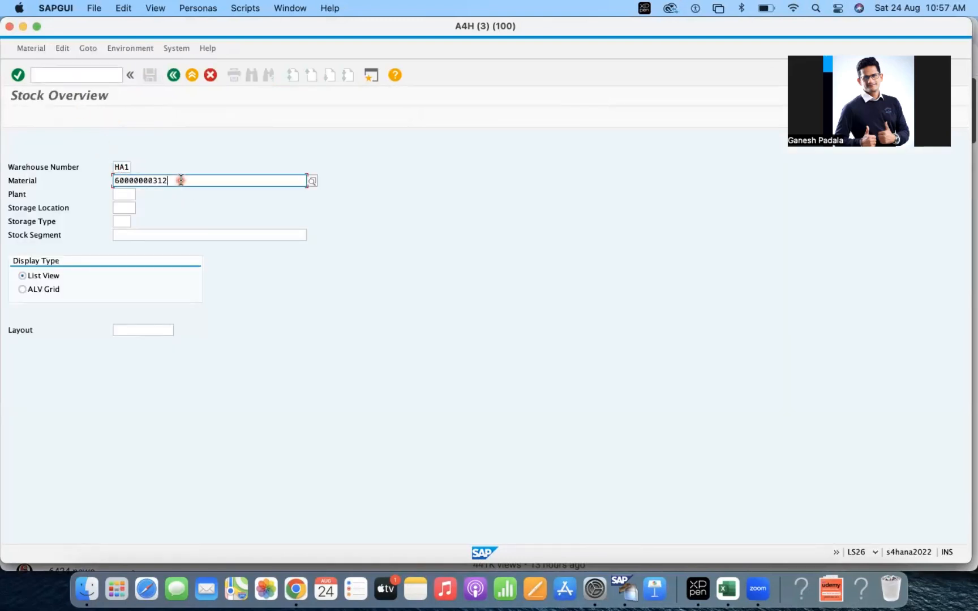
pyautogui.doubleClick(180, 180)
pyautogui.press('F8')
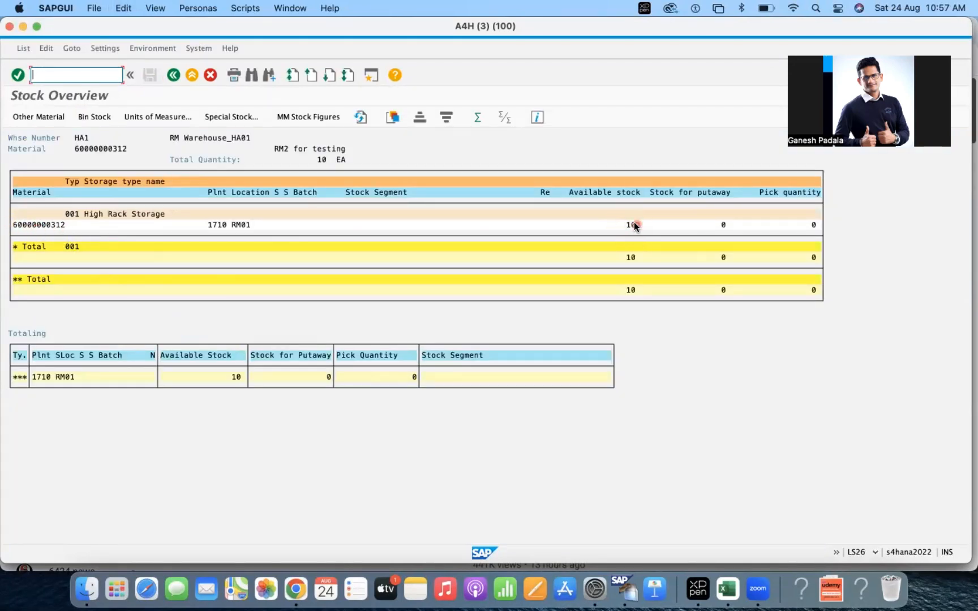
# - Examine the storage bin details of the material's High Rack Storage stock and return to the overview
pyautogui.click(47, 226)
pyautogui.doubleClick(47, 225)
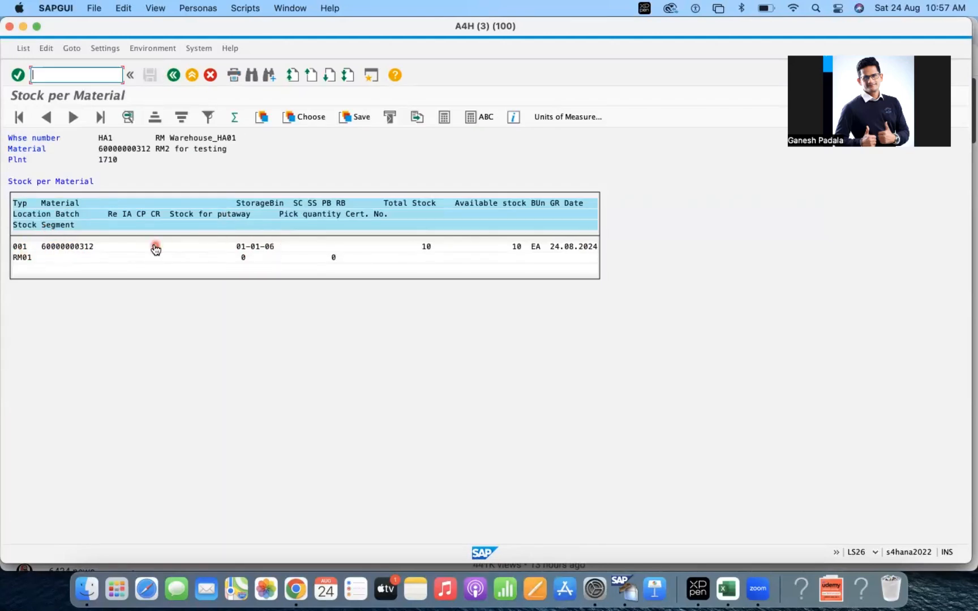
pyautogui.click(173, 76)
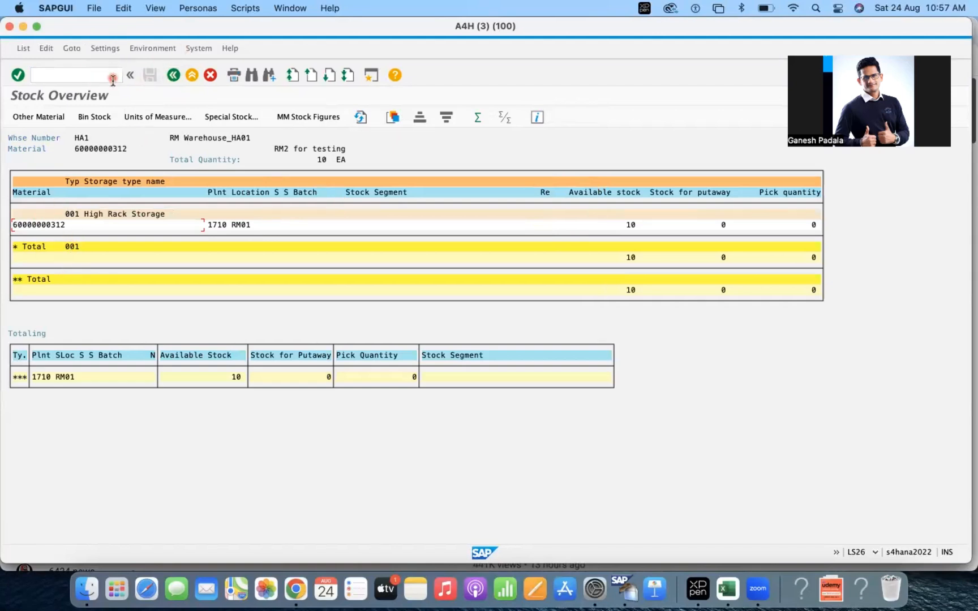
# - Switch to the SAP session showing the Display Quant screen and start transaction MIGO there with /NMIGO
pyautogui.rightClick(622, 593)
pyautogui.rightClick(622, 592)
pyautogui.rightClick(622, 592)
pyautogui.click(641, 427)
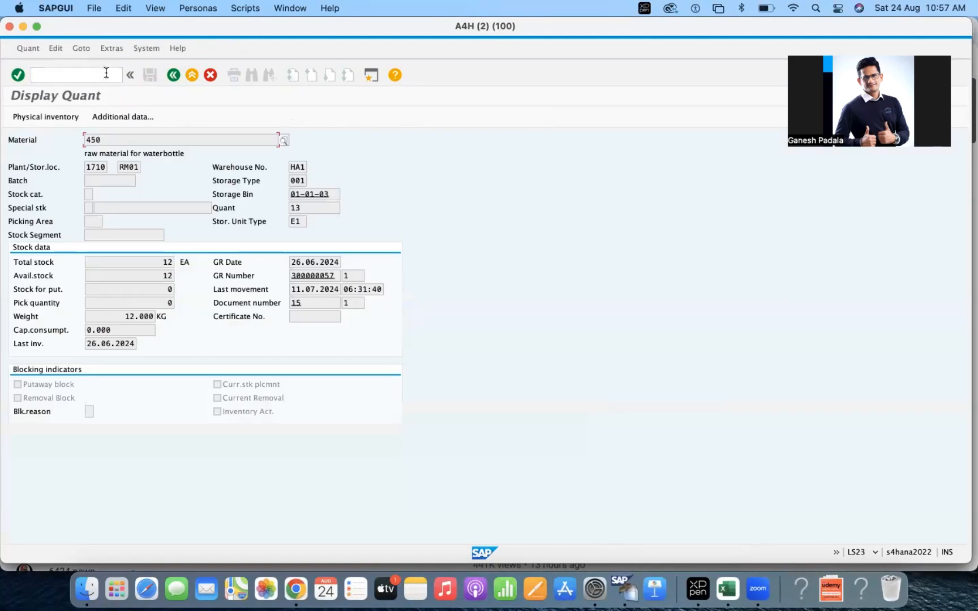
pyautogui.click(79, 75)
pyautogui.write('/NMIGO')
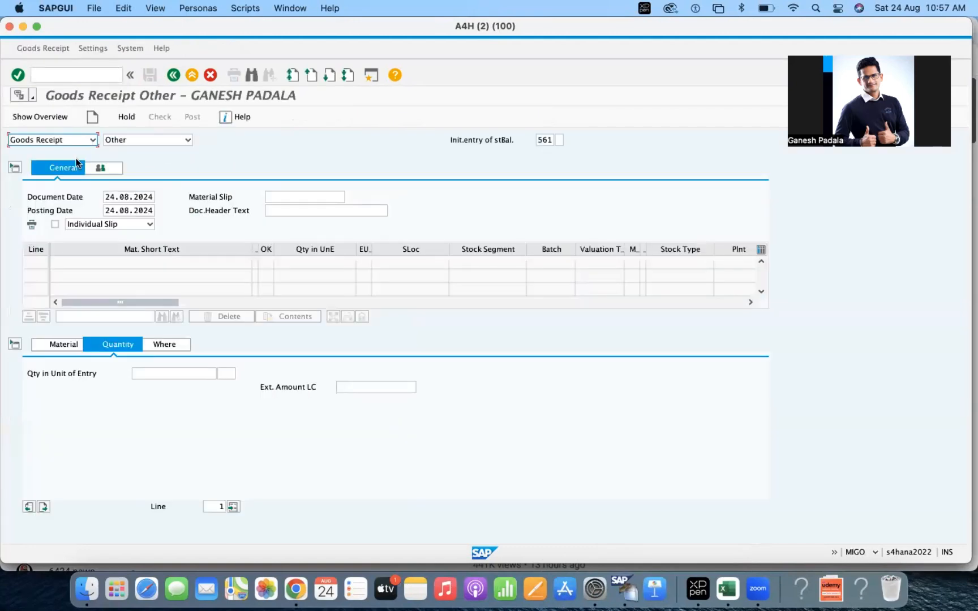
# - Set the transaction to Goods Receipt with reference Other for movement type 561
pyautogui.click(86, 139)
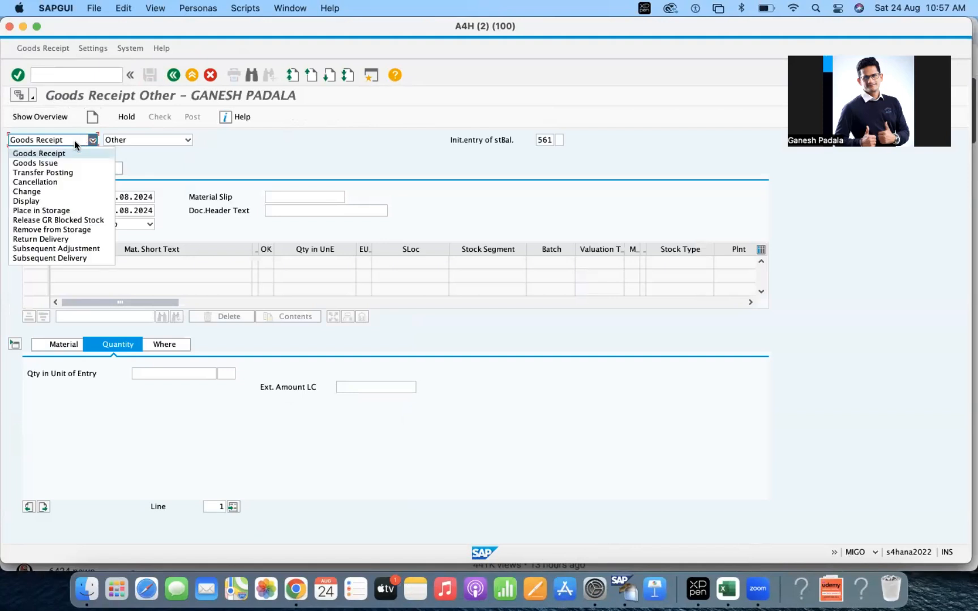
pyautogui.click(46, 153)
pyautogui.click(161, 141)
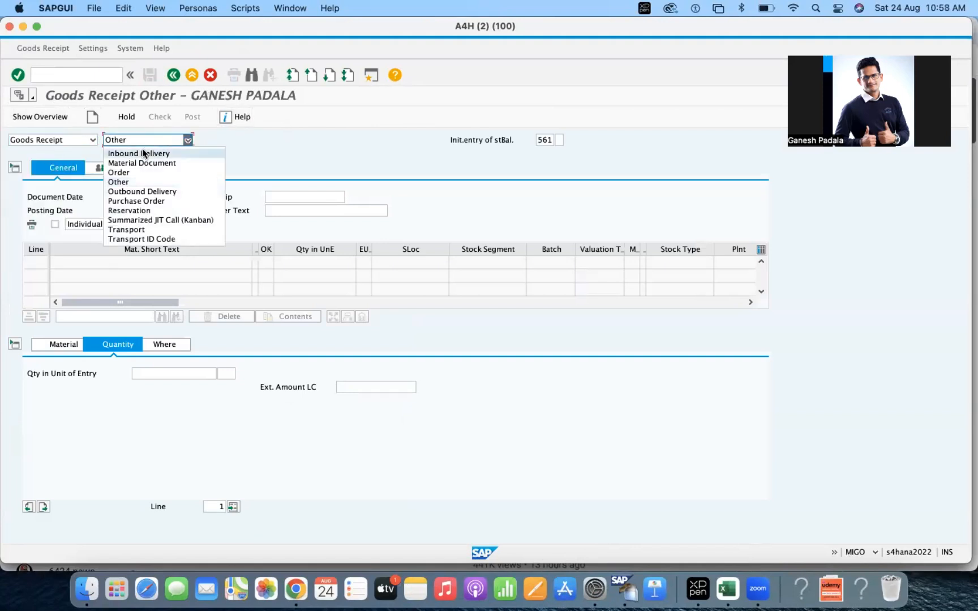
pyautogui.click(126, 182)
pyautogui.click(539, 141)
pyautogui.click(71, 348)
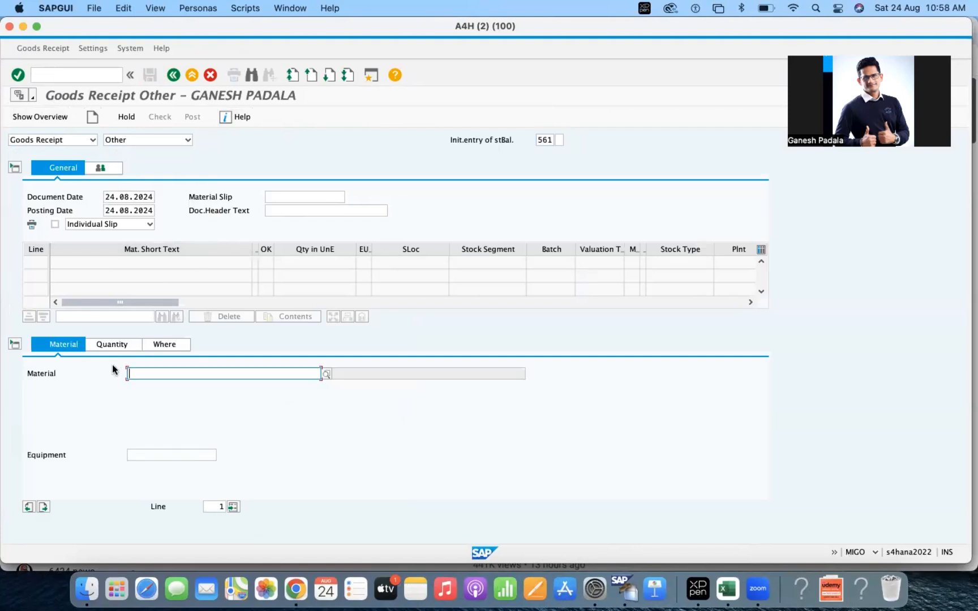
pyautogui.press('cmd+v')
pyautogui.press('Return')
pyautogui.click(125, 346)
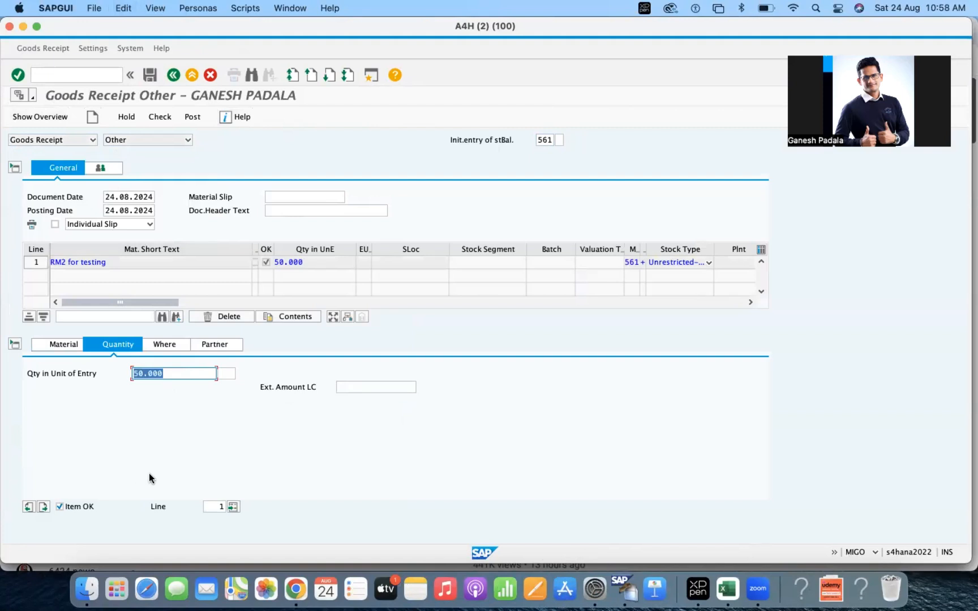
# - Set the item's external amount in local currency to 8000 and recheck it against the quantity
pyautogui.click(343, 387)
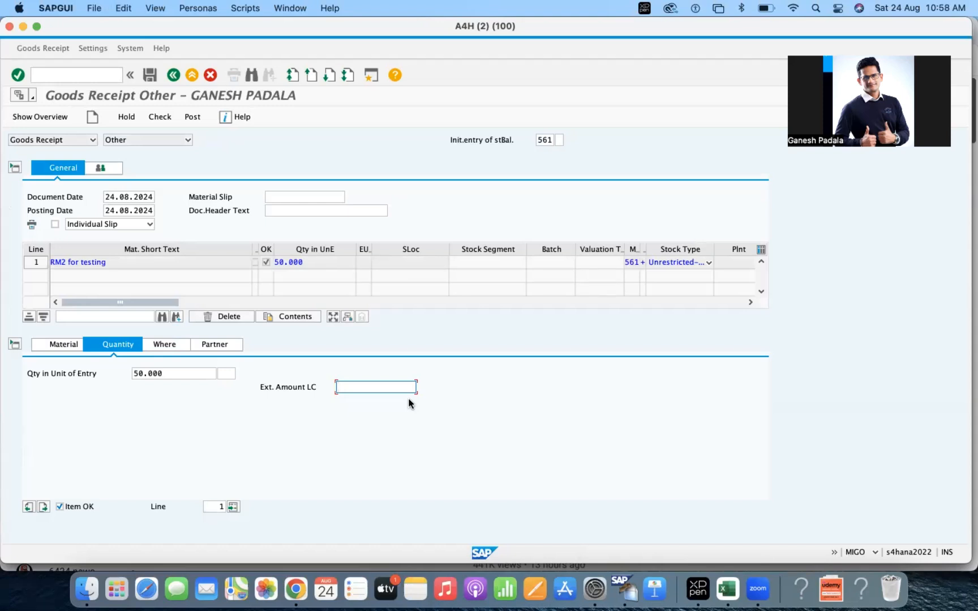
pyautogui.write('8000')
pyautogui.press('Return')
pyautogui.click(160, 344)
pyautogui.click(134, 345)
pyautogui.click(379, 387)
pyautogui.moveTo(176, 375); pyautogui.dragTo(118, 380)
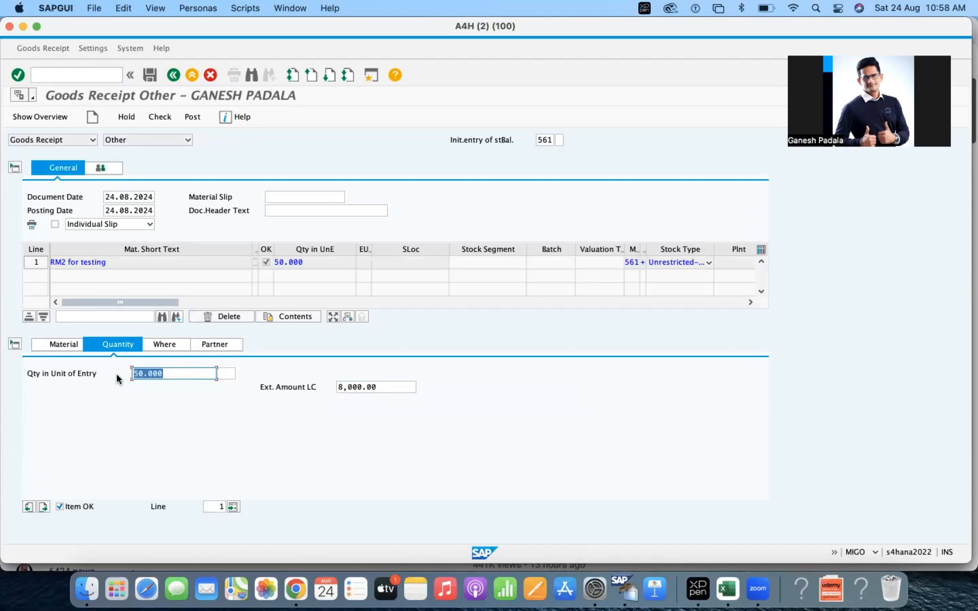
pyautogui.click(377, 387)
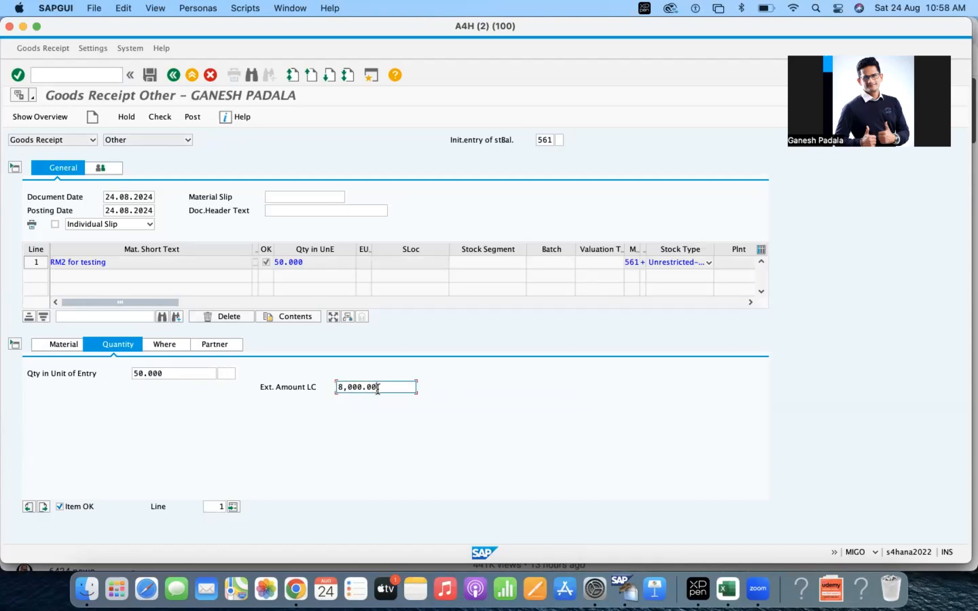
# - Assign plant 1710 and storage location RM01 to the item and review its LE-WM putaway data
pyautogui.click(164, 344)
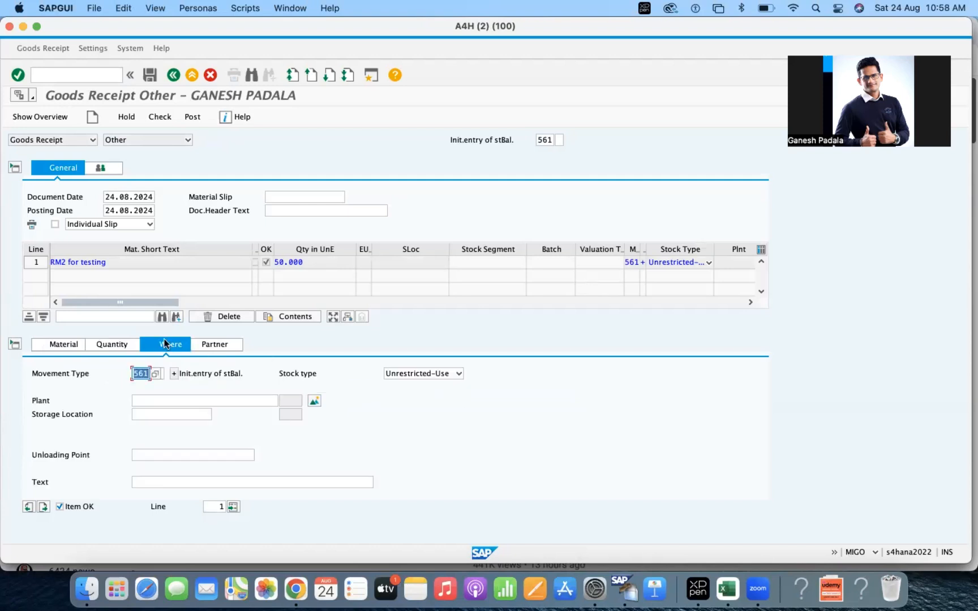
pyautogui.click(151, 402)
pyautogui.write('1710')
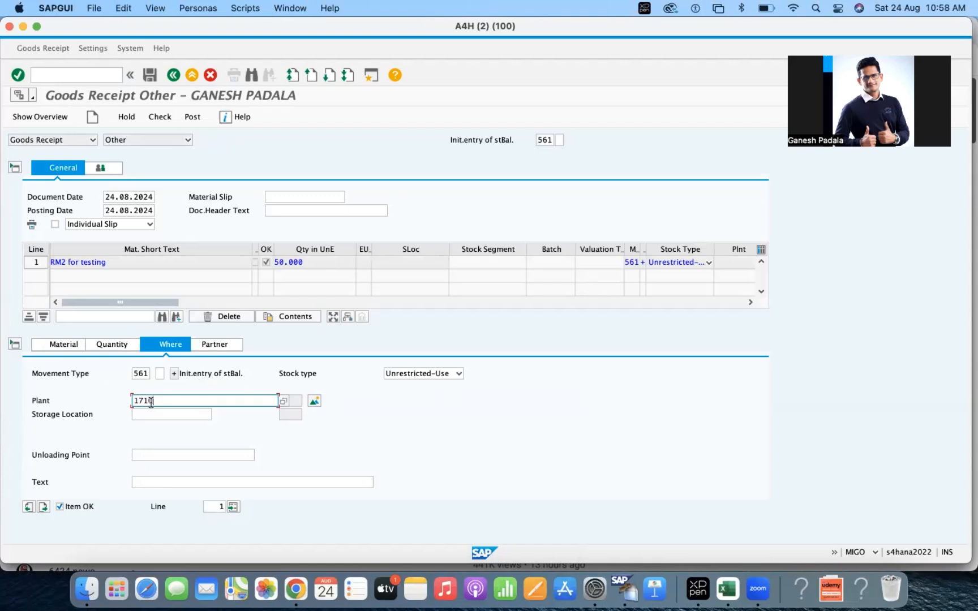
pyautogui.click(154, 416)
pyautogui.write('RM01')
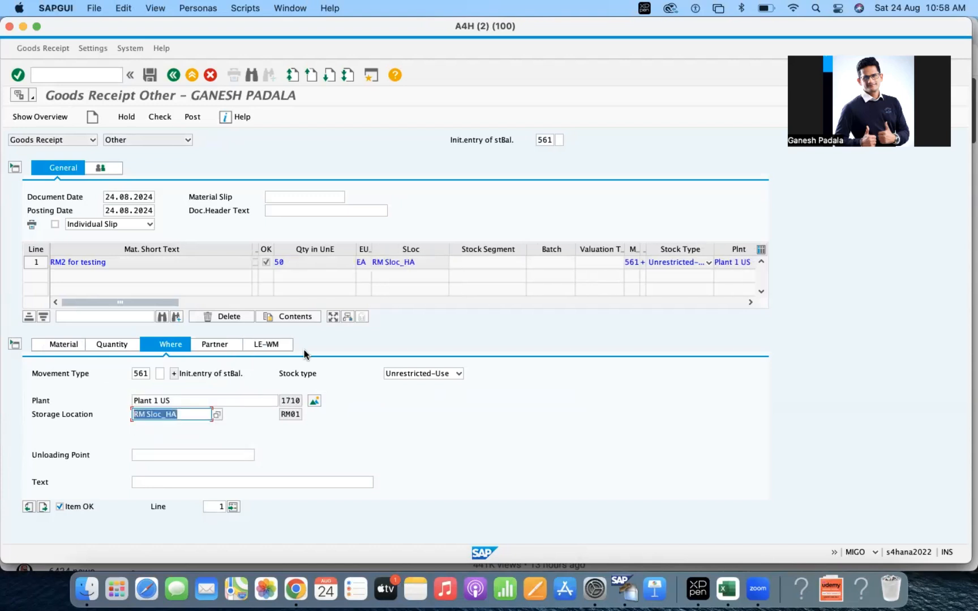
pyautogui.click(264, 346)
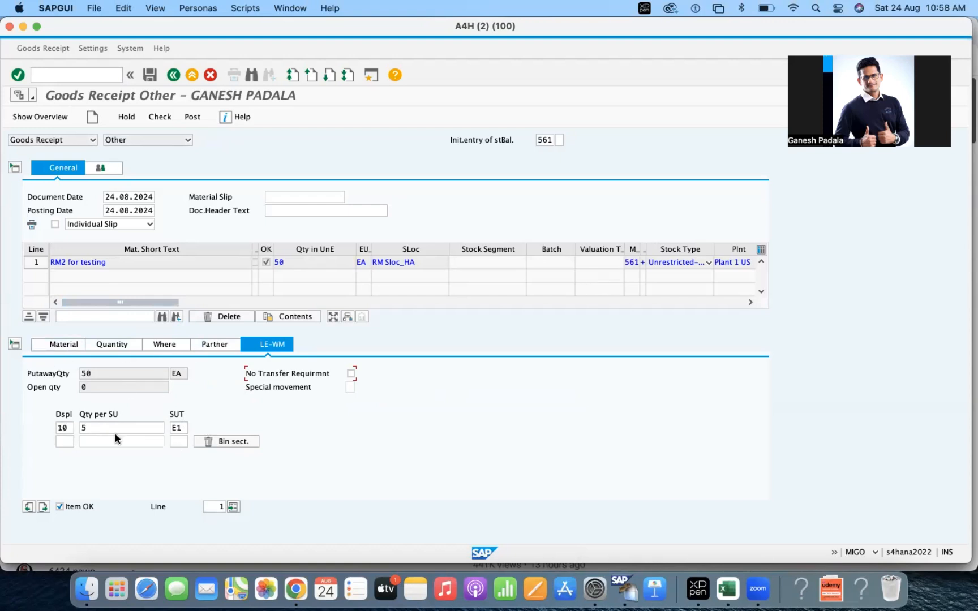
pyautogui.click(166, 345)
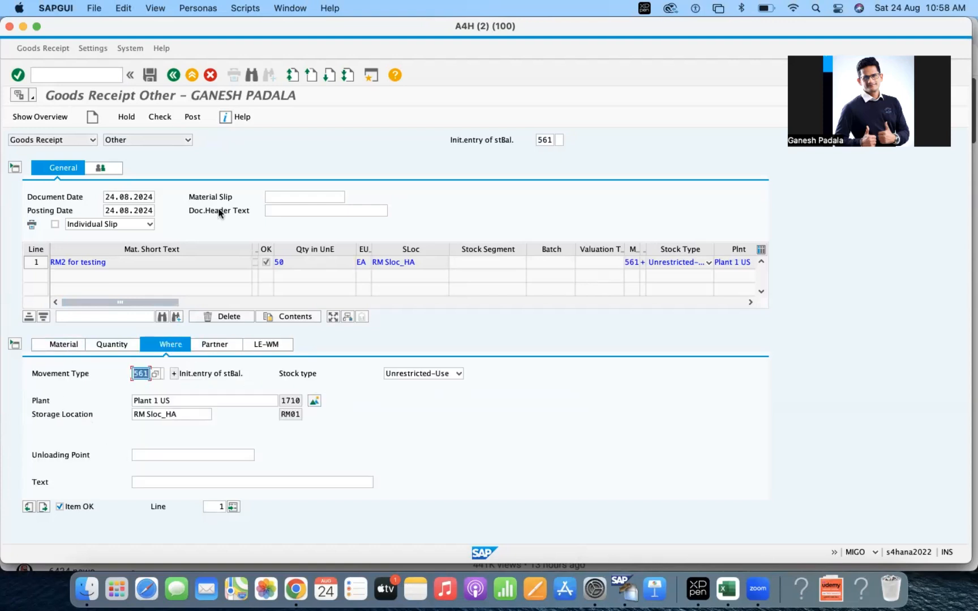
# - Enter the document header text "Initial stock for testing", then check and post the goods receipt
pyautogui.click(268, 211)
pyautogui.write('Initial stock for testing')
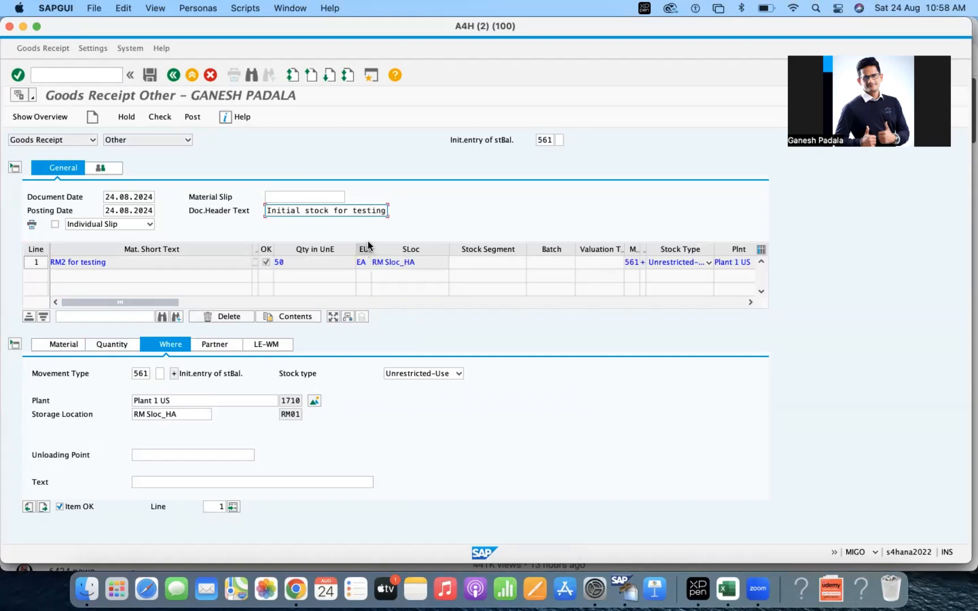
pyautogui.click(169, 114)
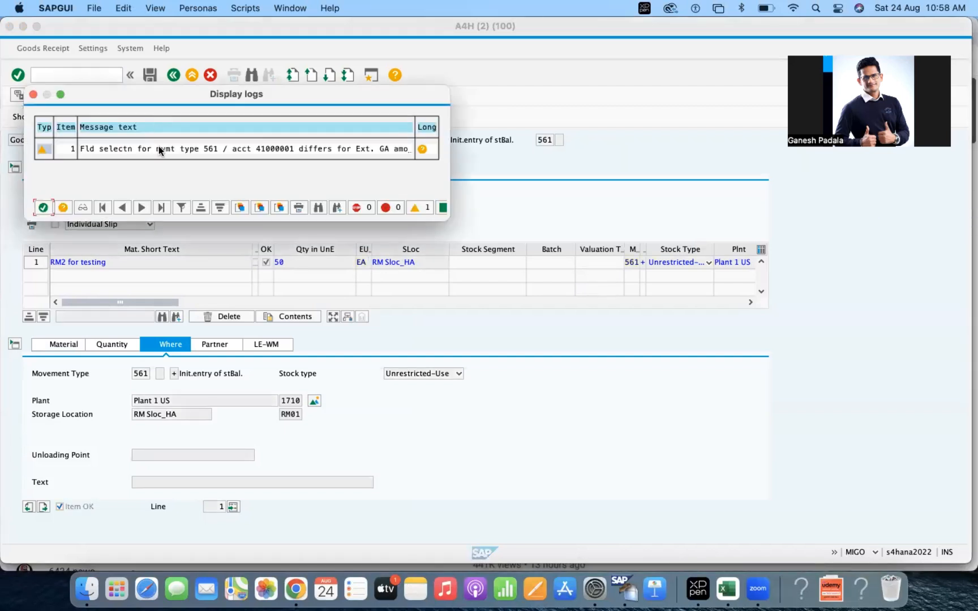
pyautogui.click(45, 207)
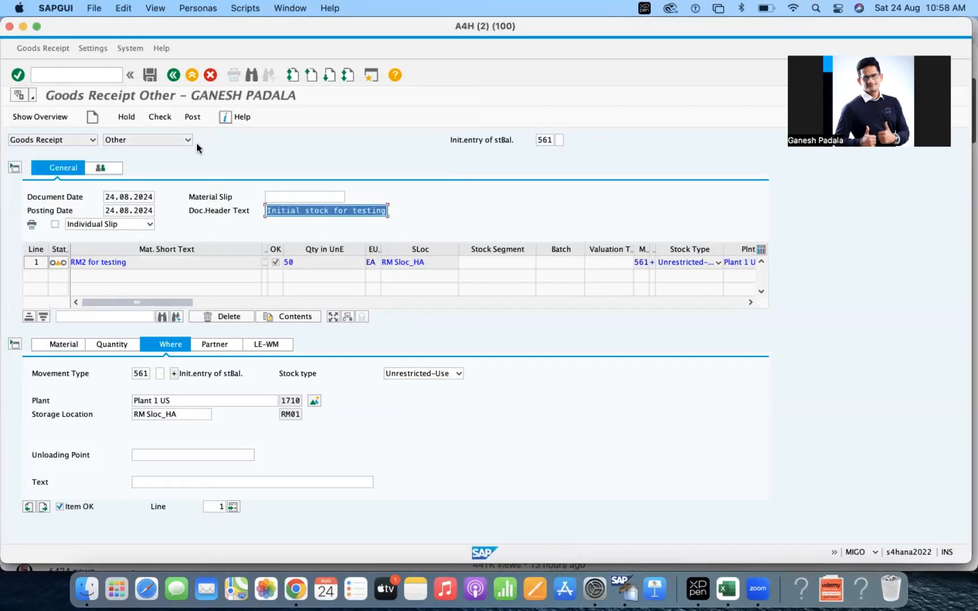
pyautogui.click(192, 118)
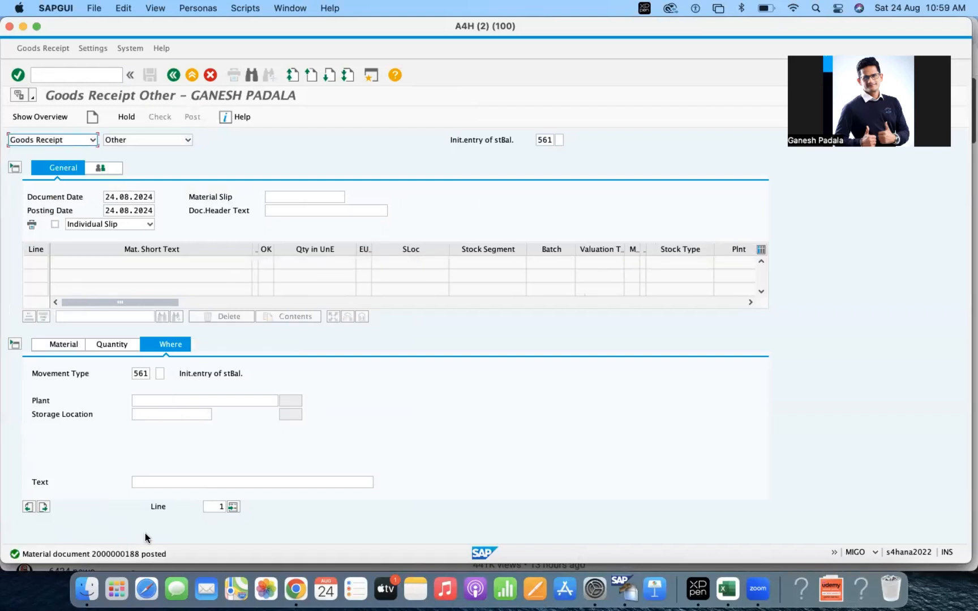
pyautogui.click(62, 76)
pyautogui.write('/nls2')
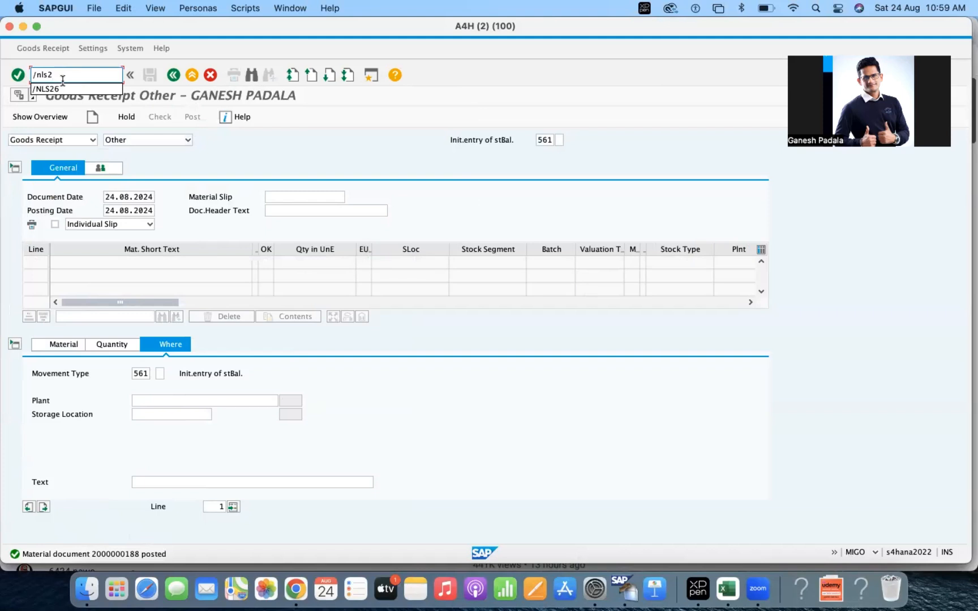
pyautogui.write('6')
pyautogui.press('Return')
pyautogui.press('Return')
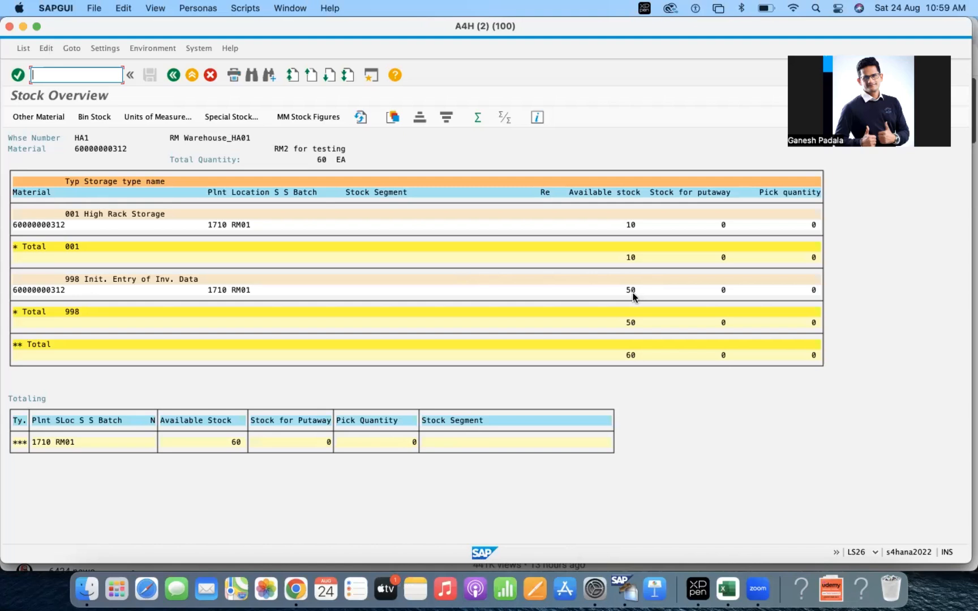
# - Switch to the SAP session showing the LQUA table and open the SAP Reference IMG with /nspro
pyautogui.rightClick(625, 589)
pyautogui.click(63, 74)
pyautogui.write('/nspr')
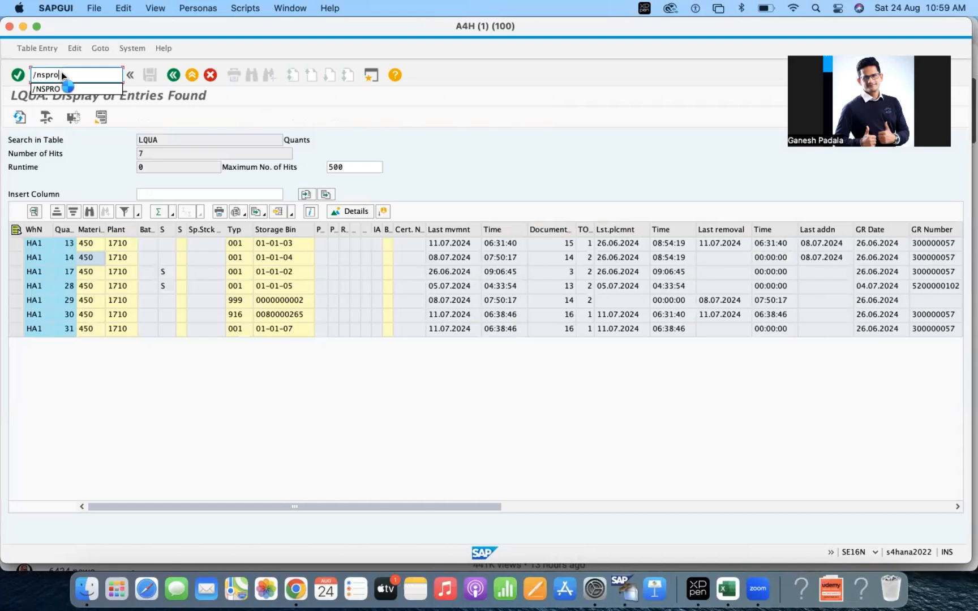
pyautogui.write('o')
pyautogui.press('Return')
pyautogui.click(59, 113)
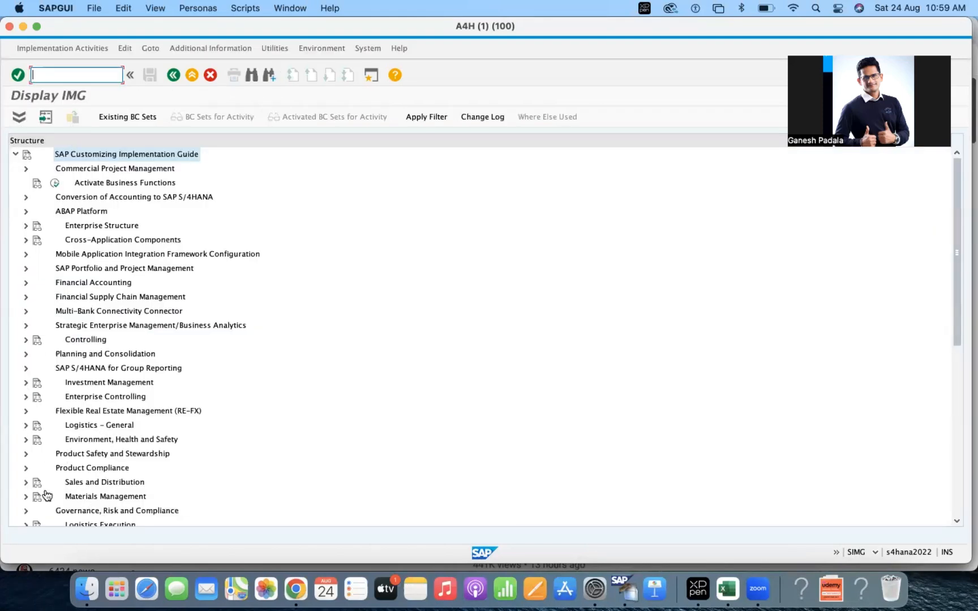
# - Open the Define Movement Types activity under Logistics Execution, Warehouse Management, Activities, Transfers in the IMG
pyautogui.scroll(-3, 85, 490)
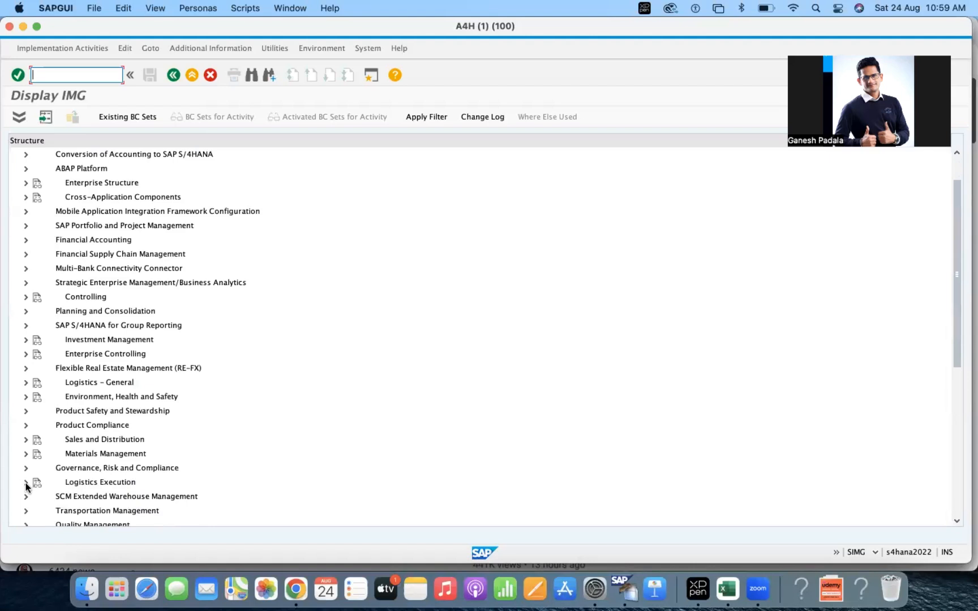
pyautogui.click(26, 484)
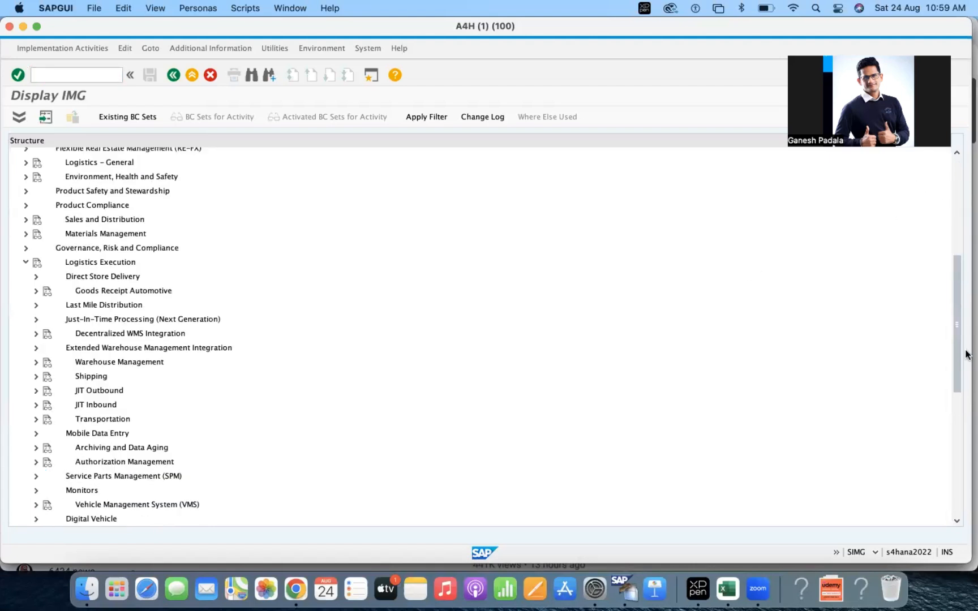
pyautogui.click(911, 286)
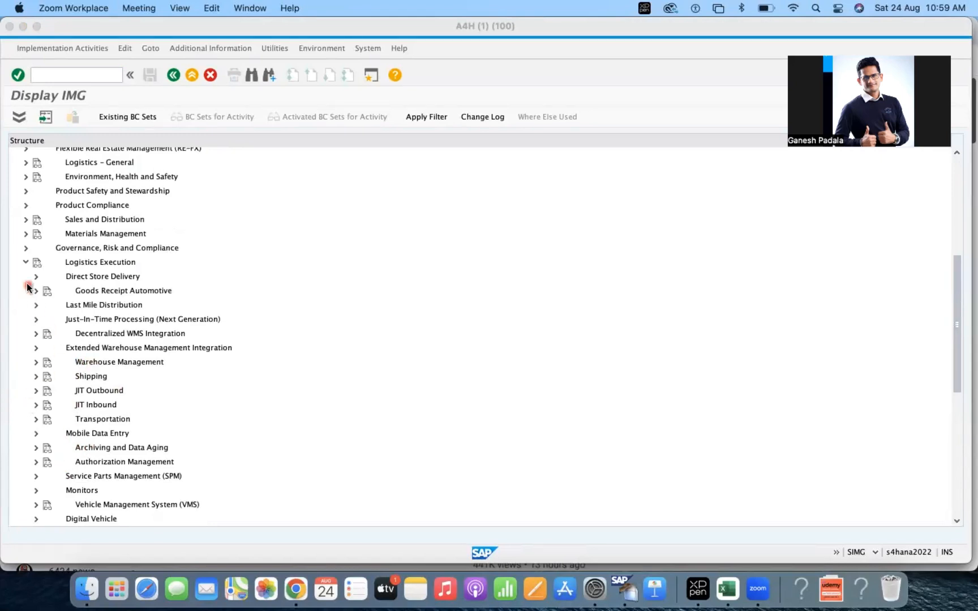
pyautogui.click(36, 363)
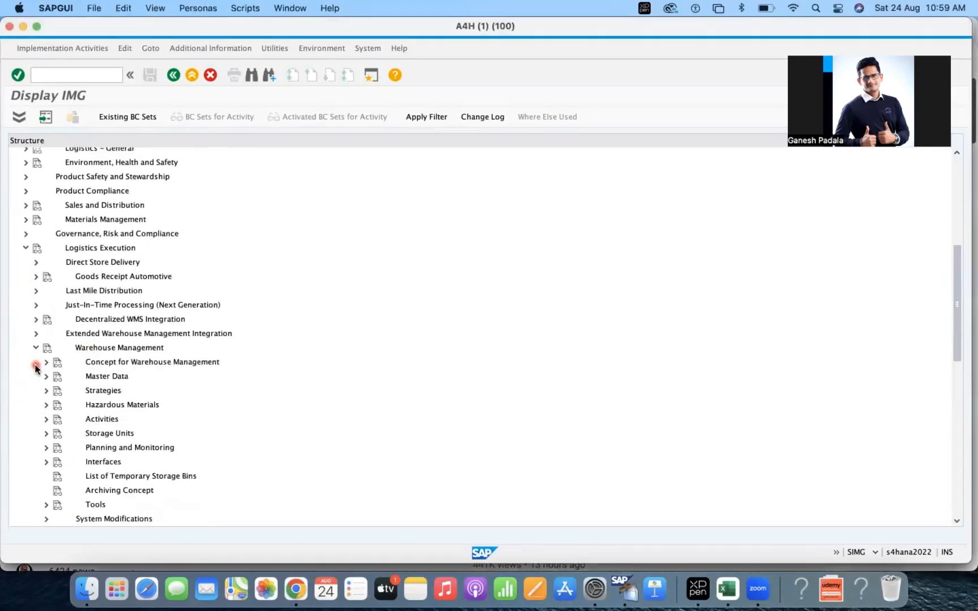
pyautogui.scroll(-5, 105, 390)
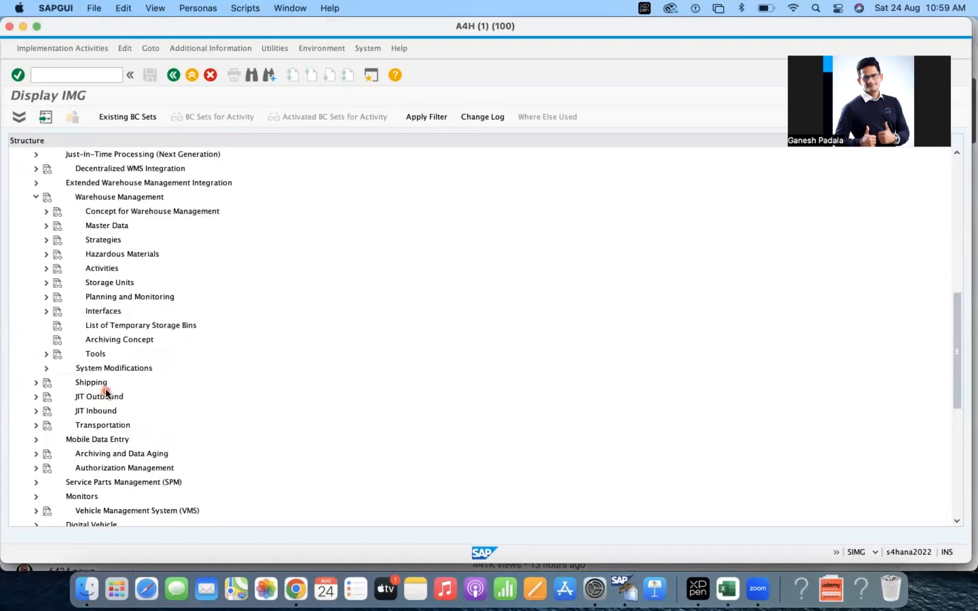
pyautogui.click(44, 270)
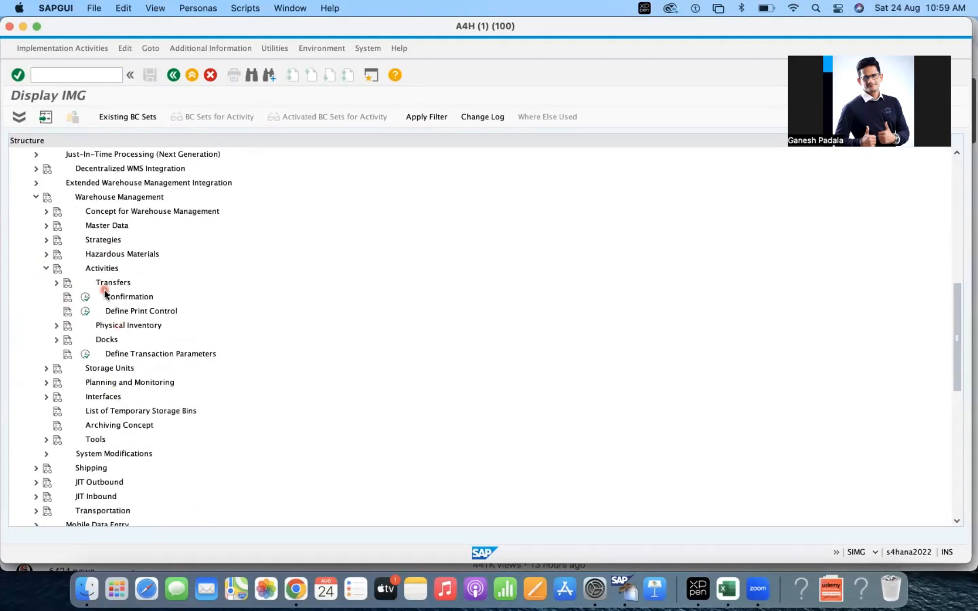
pyautogui.click(55, 283)
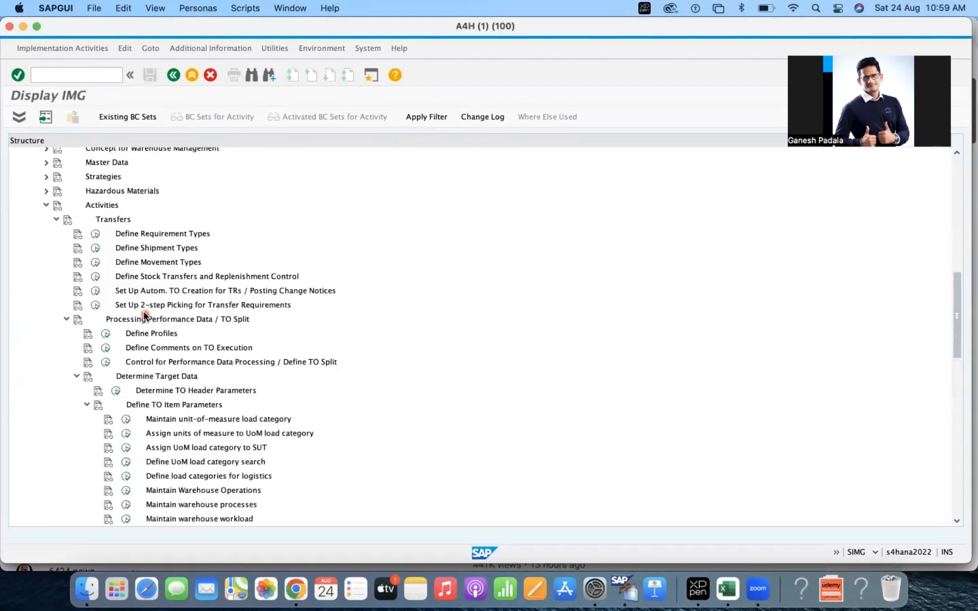
pyautogui.click(97, 264)
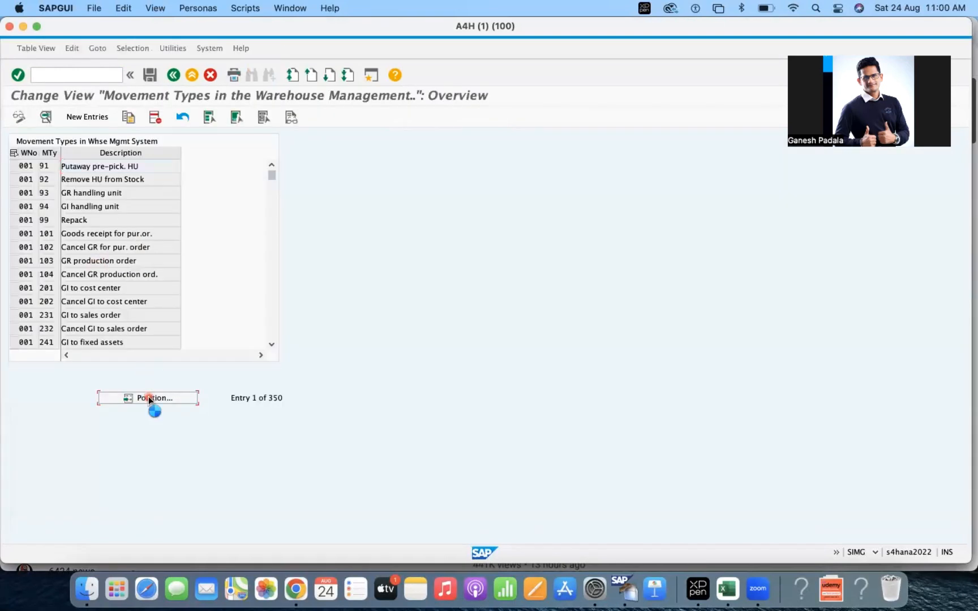
# - Position the WM movement type overview at warehouse number HA1 and movement type 561
pyautogui.click(148, 399)
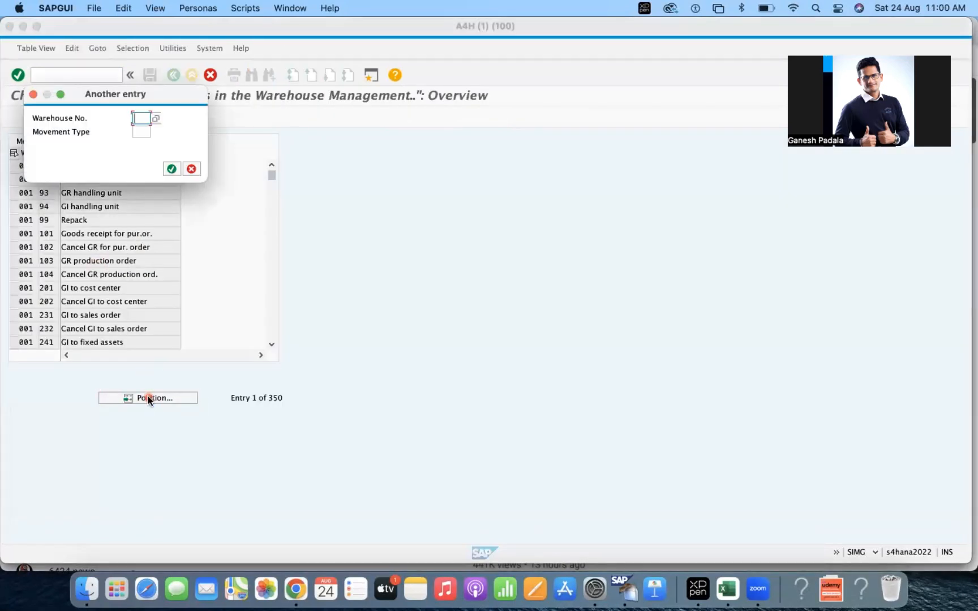
pyautogui.write('HA1')
pyautogui.press('Tab')
pyautogui.write('561')
pyautogui.press('Return')
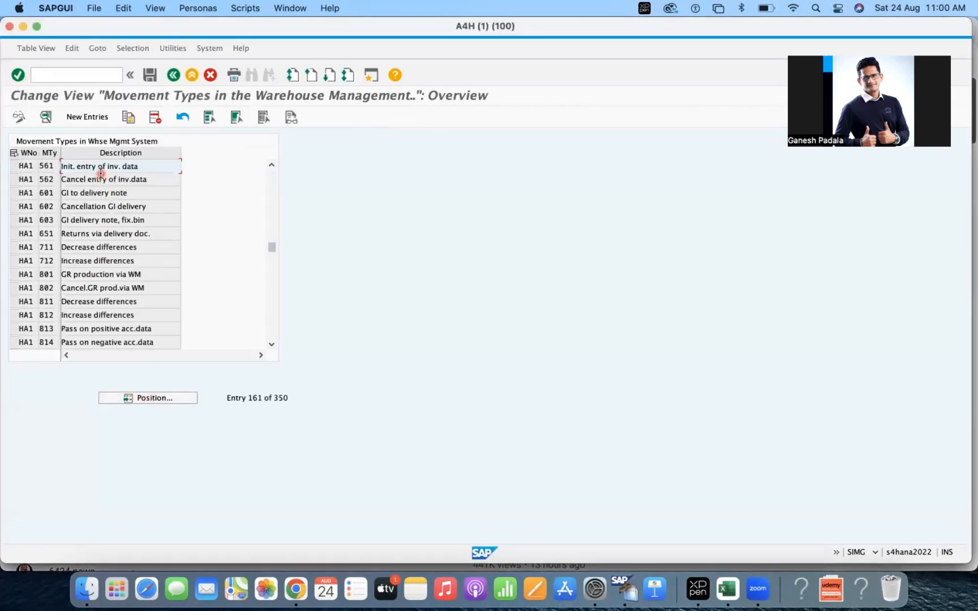
# - Examine the details of HA1 movement type 561, especially its source storage type and bin, and return to the IMG
pyautogui.click(14, 166)
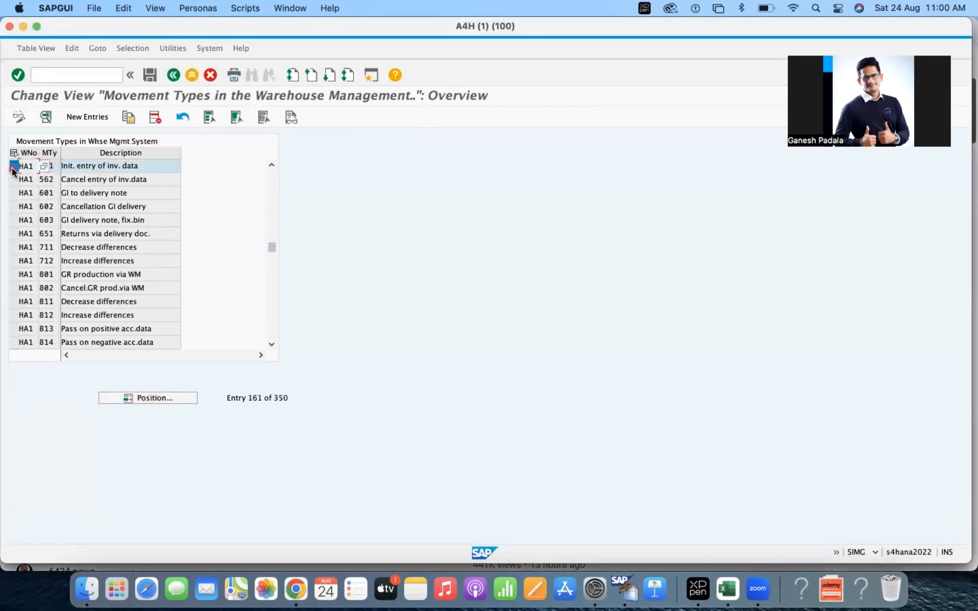
pyautogui.click(46, 117)
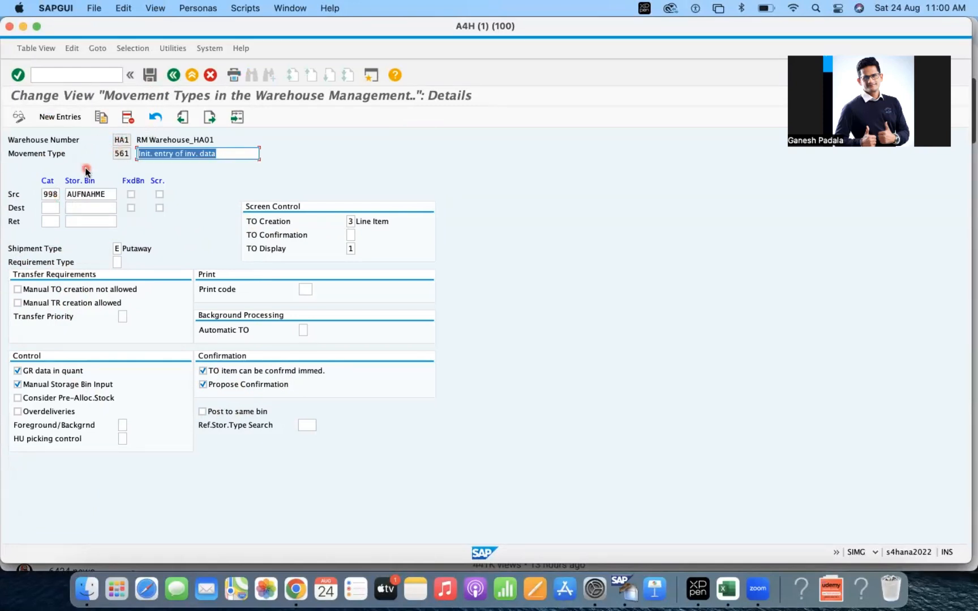
pyautogui.moveTo(119, 153); pyautogui.dragTo(130, 153)
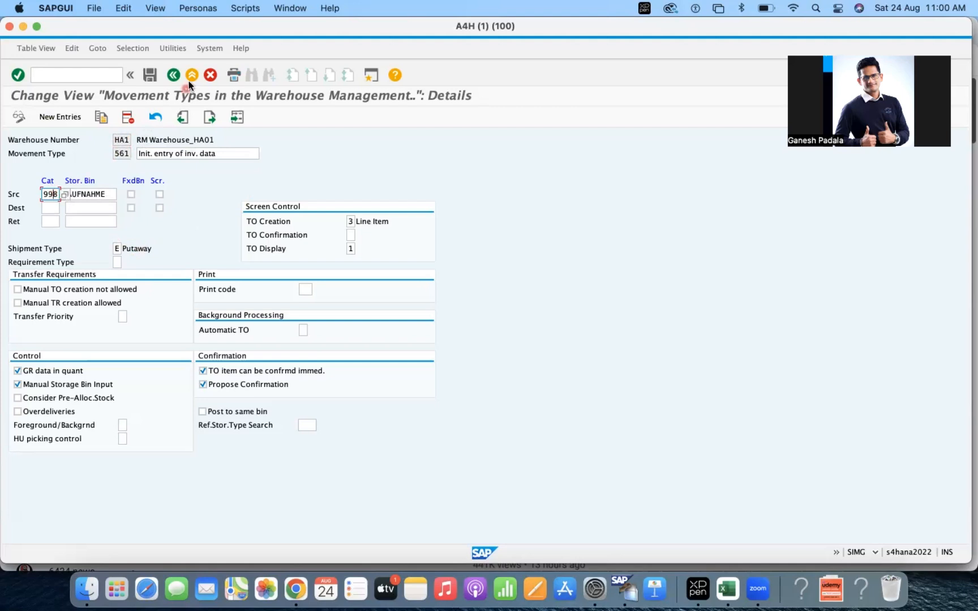
pyautogui.click(173, 76)
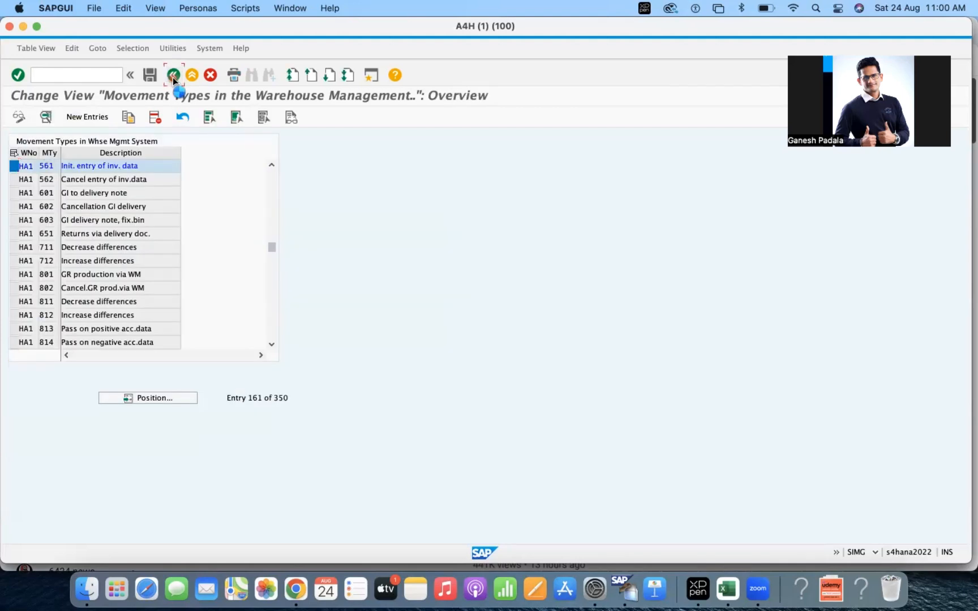
pyautogui.click(173, 77)
# - Under Interfaces, Inventory Management, Define Movement Types, open the activity Assign WM Movement Type References to IM Movement Types
pyautogui.click(56, 220)
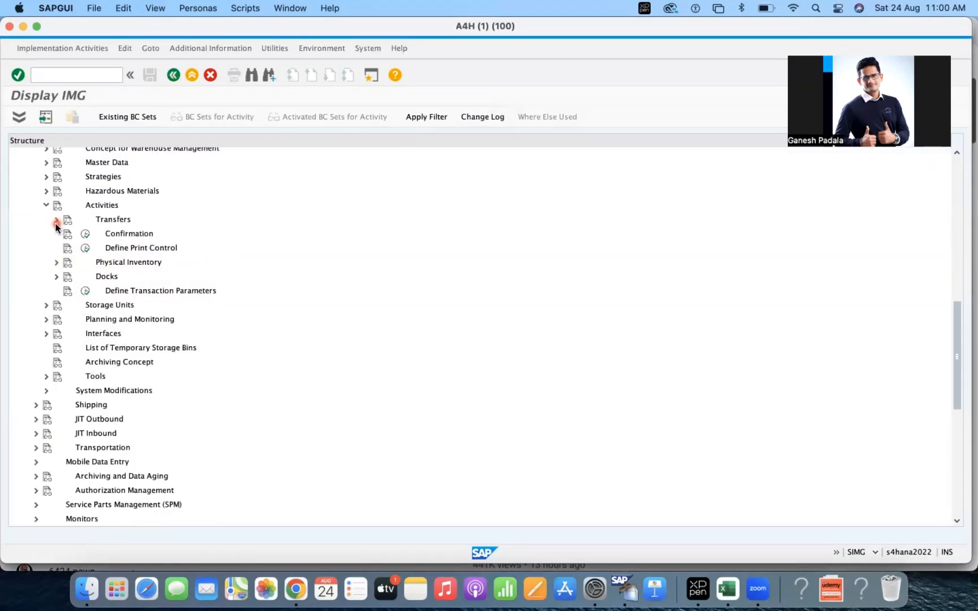
pyautogui.click(46, 207)
pyautogui.click(45, 249)
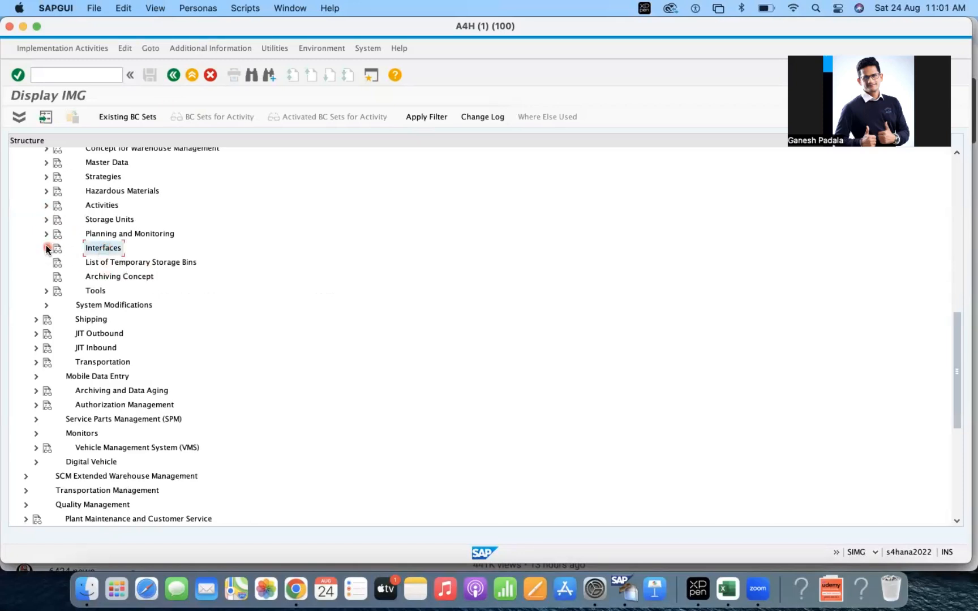
pyautogui.click(55, 261)
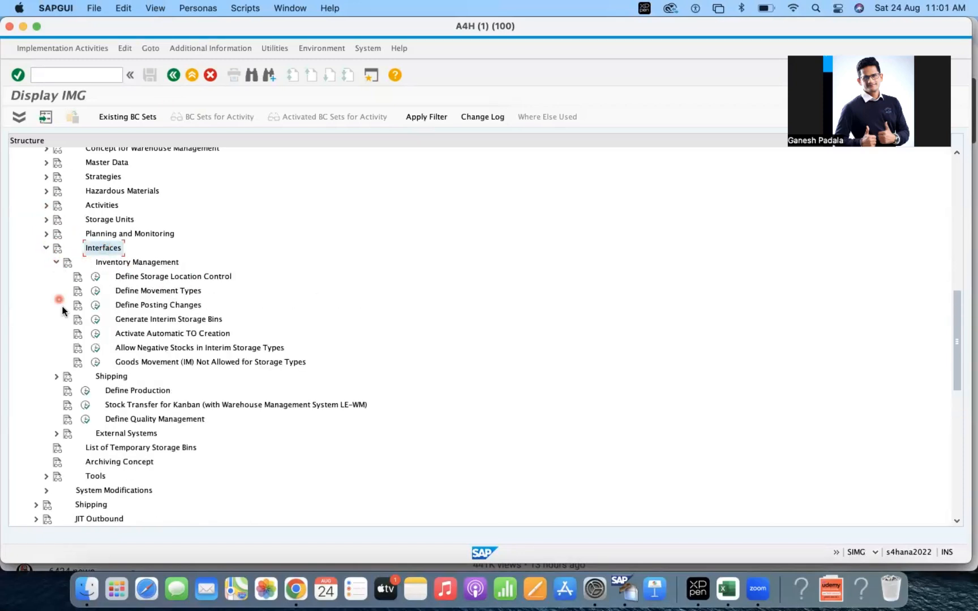
pyautogui.click(158, 292)
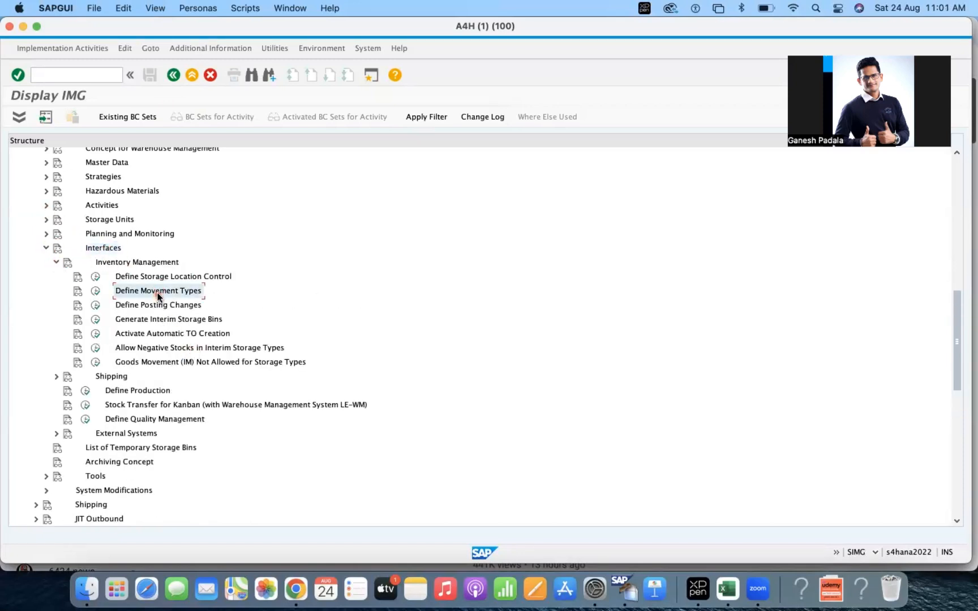
pyautogui.click(96, 292)
pyautogui.click(93, 103)
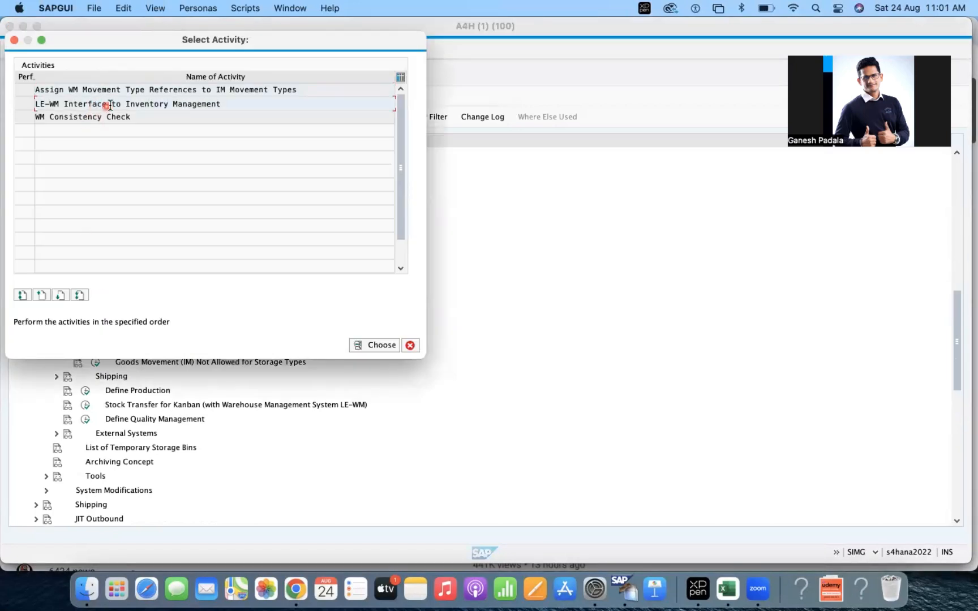
pyautogui.doubleClick(116, 91)
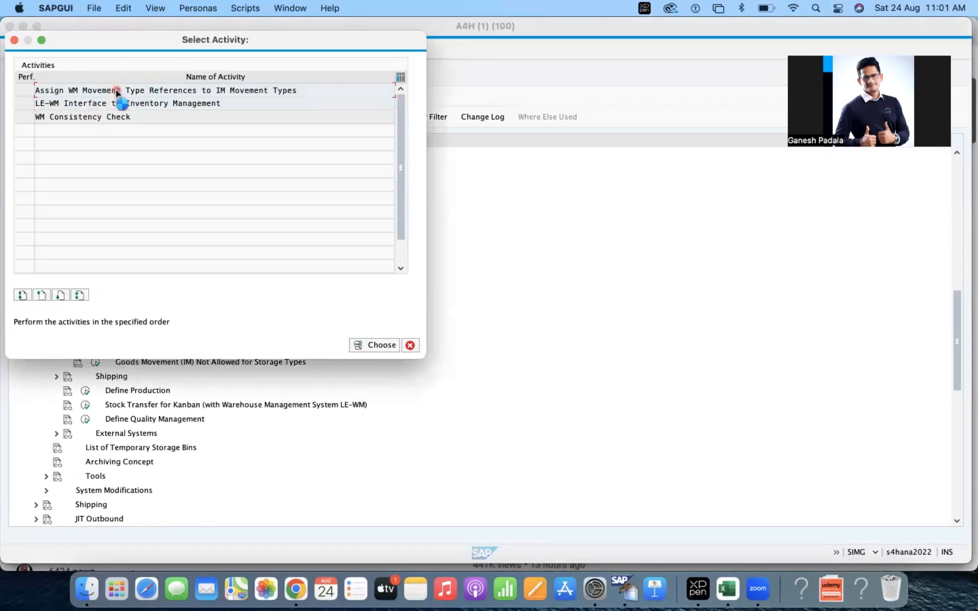
# - Find movement type 561 with quantity updating X, check its reference WM movement type, and return to the activity selection
pyautogui.click(176, 520)
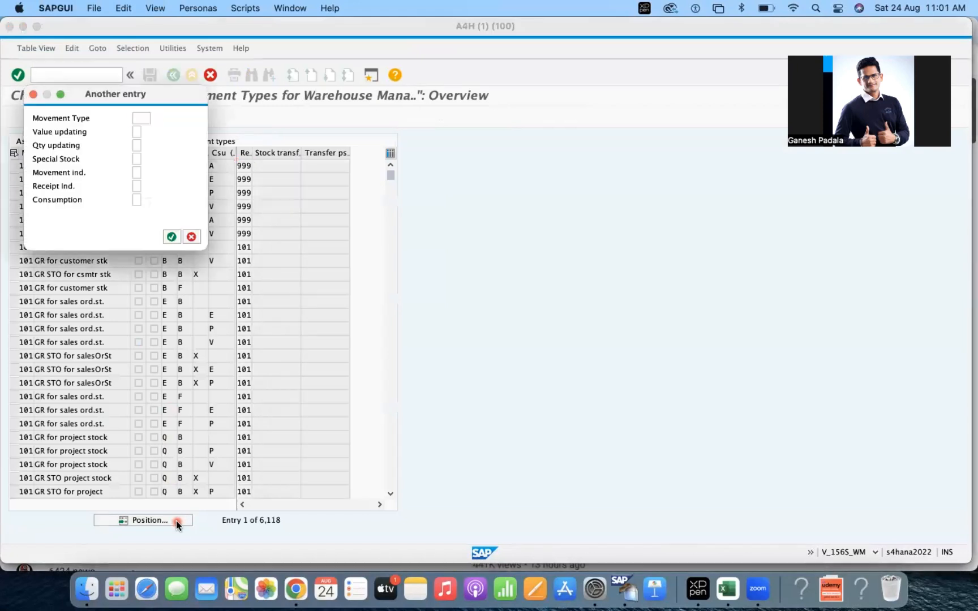
pyautogui.write('5')
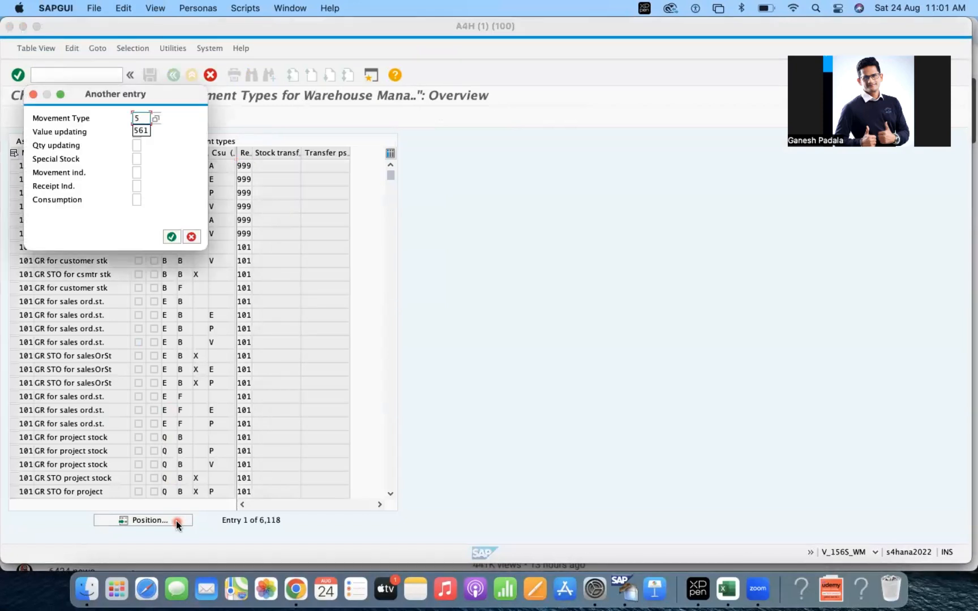
pyautogui.write('61')
pyautogui.press('Tab')
pyautogui.press('Tab')
pyautogui.write('X')
pyautogui.press('Return')
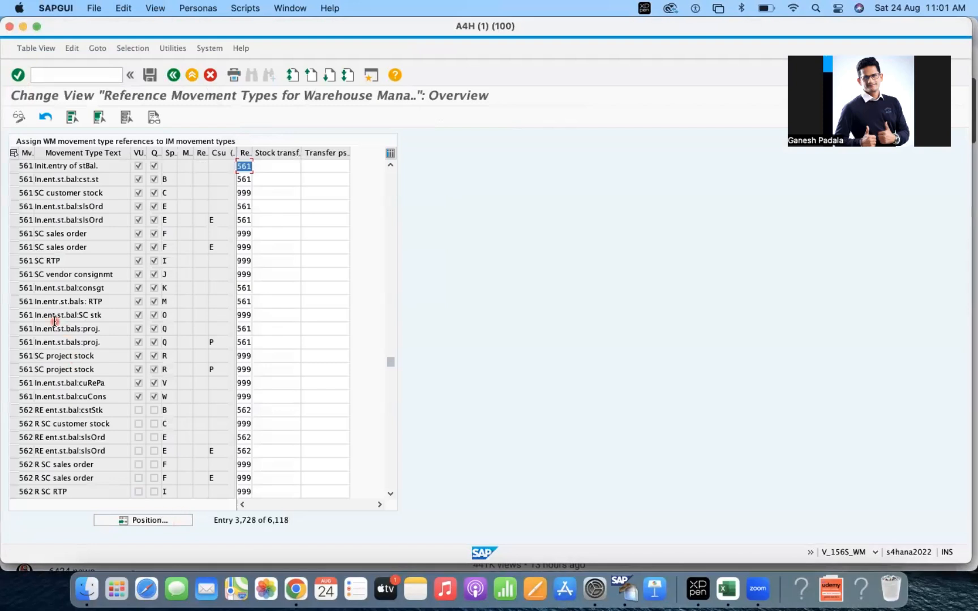
pyautogui.click(14, 166)
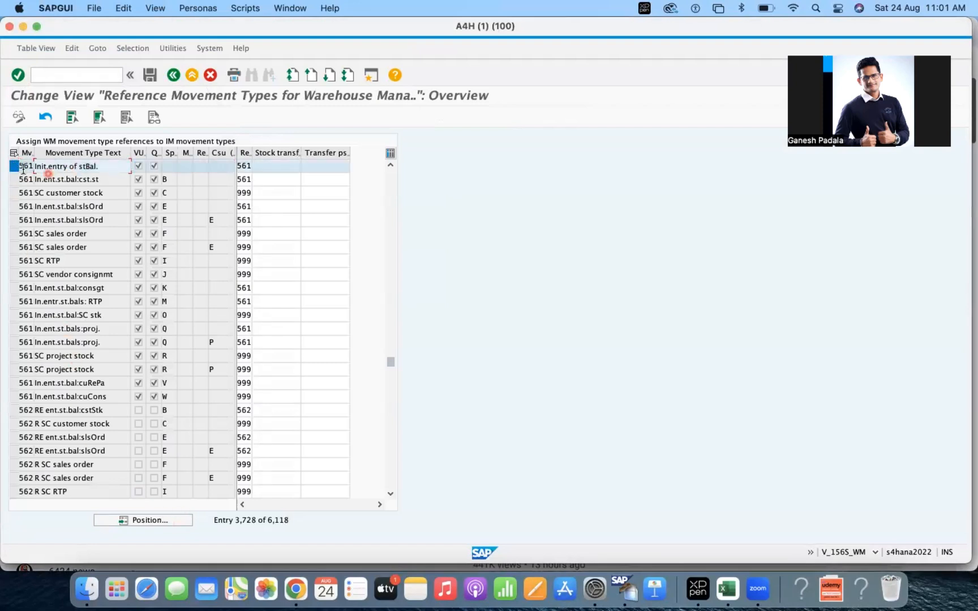
pyautogui.click(174, 74)
# - Open LE-WM Interface to Inventory Management and try to position at warehouse HA1 with reference movement type 561
pyautogui.doubleClick(184, 103)
pyautogui.click(129, 399)
pyautogui.write('HA1')
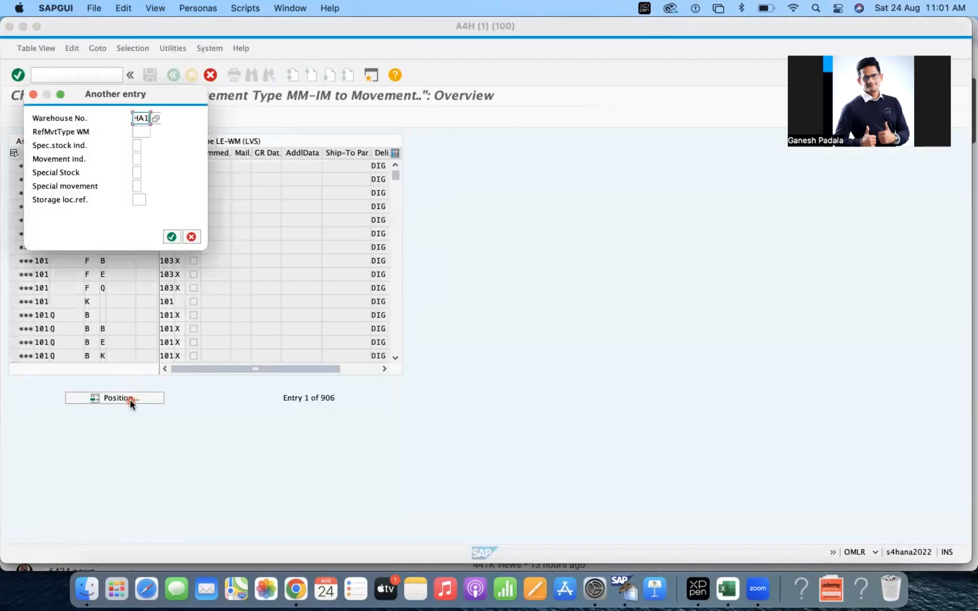
pyautogui.press('Tab')
pyautogui.write('561')
pyautogui.press('Tab')
pyautogui.press('Return')
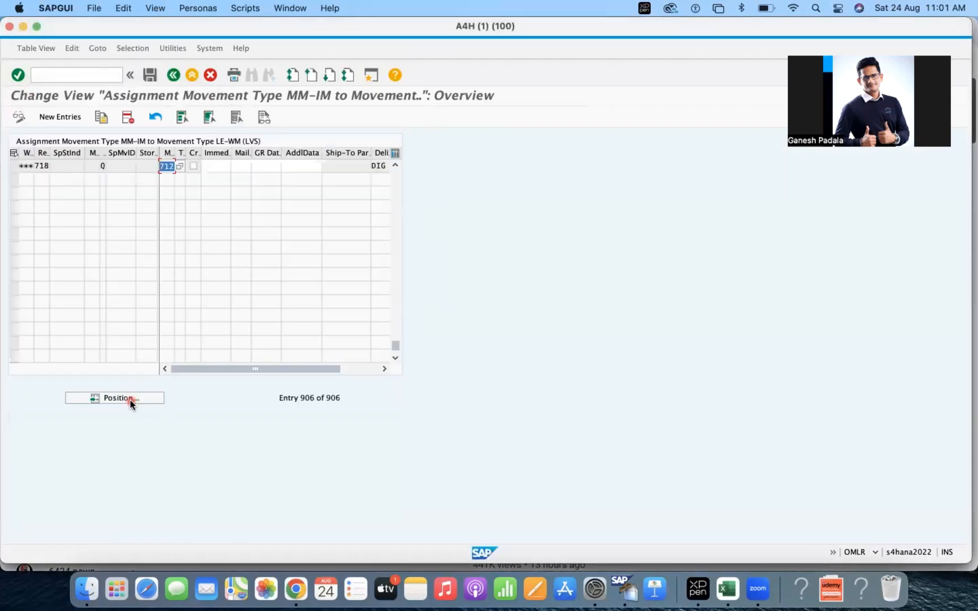
pyautogui.click(37, 177)
pyautogui.click(44, 168)
# - Position the list at the reference movement type 561 entries of warehouse *** and examine the first one, widening the warehouse number column
pyautogui.click(123, 398)
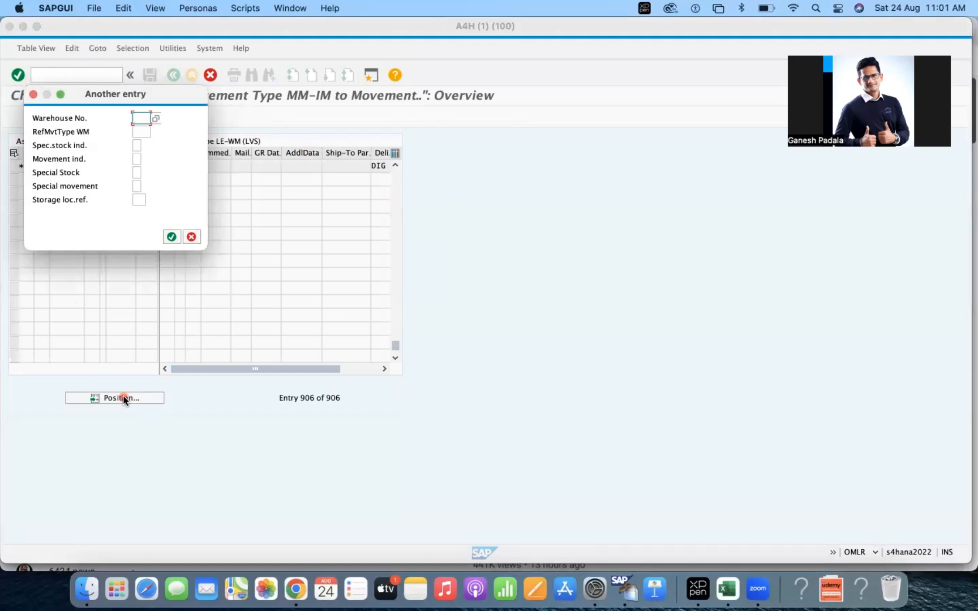
pyautogui.press('Tab')
pyautogui.hotkey('shift', 'Tab')
pyautogui.press('Tab')
pyautogui.write('561')
pyautogui.press('Return')
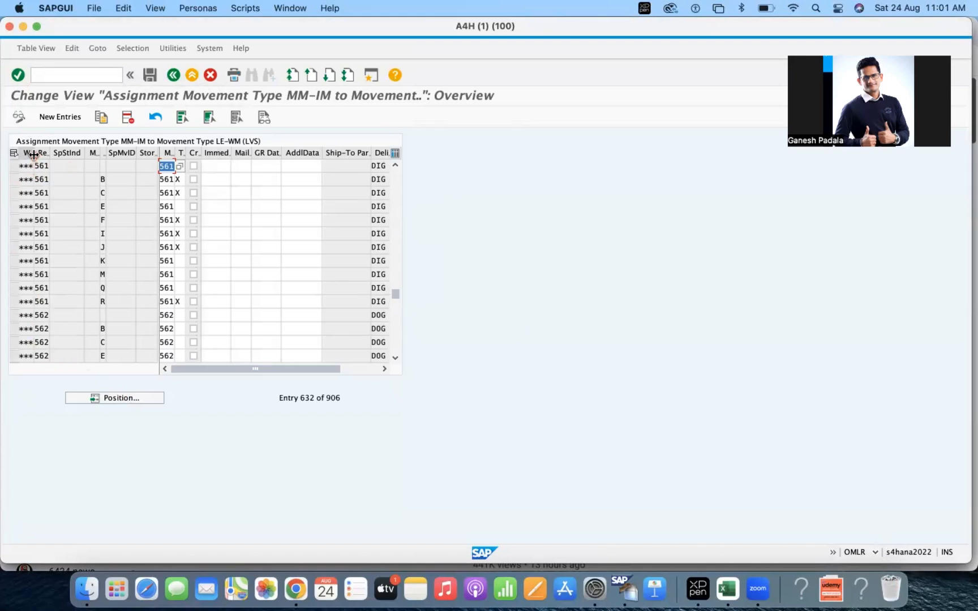
pyautogui.moveTo(34, 155); pyautogui.dragTo(41, 155)
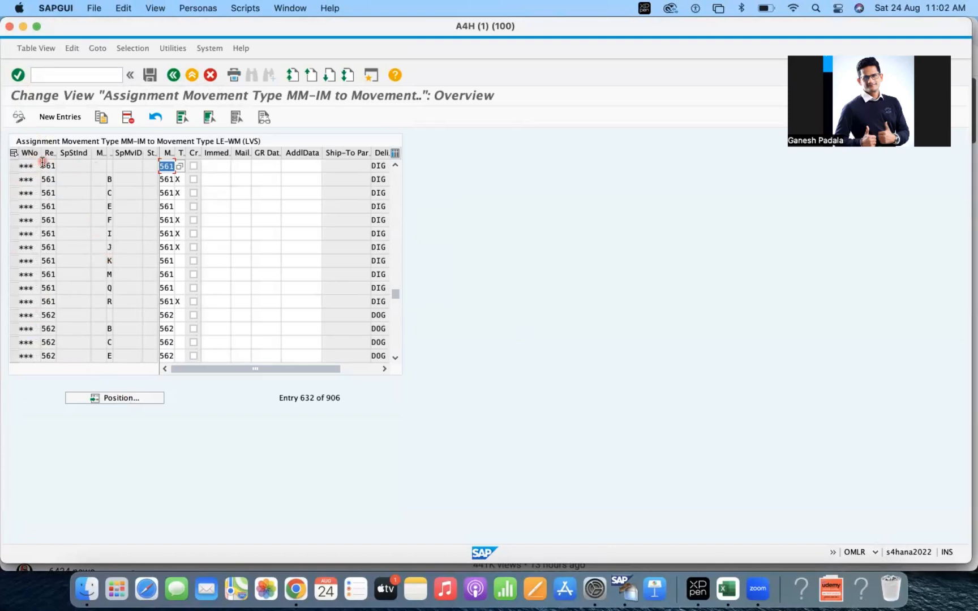
pyautogui.click(14, 167)
pyautogui.click(69, 168)
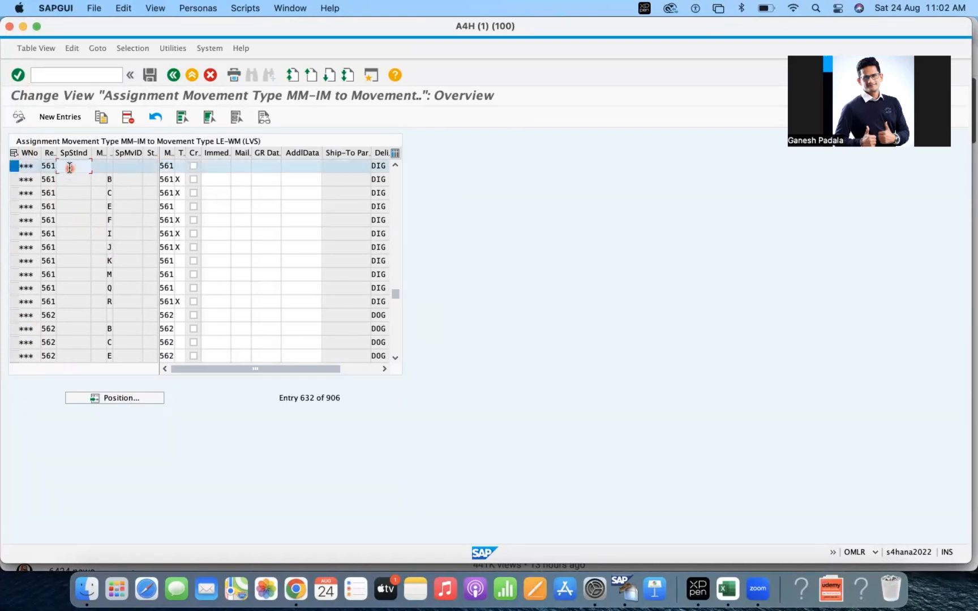
# - Review the possible transfer requirement creation indicators for the first 561 entry, leave it unset, and return to the activity selection
pyautogui.click(180, 166)
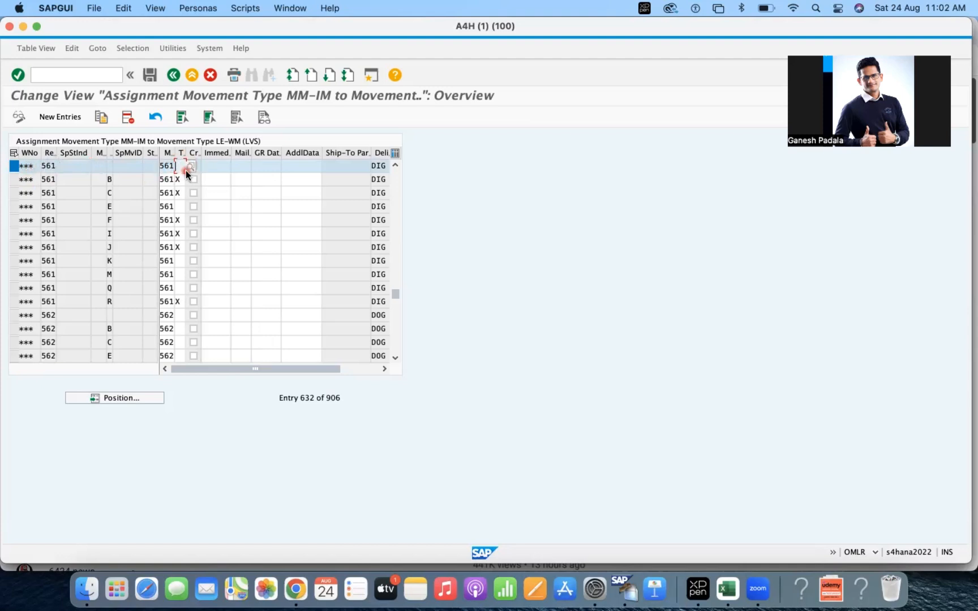
pyautogui.click(188, 167)
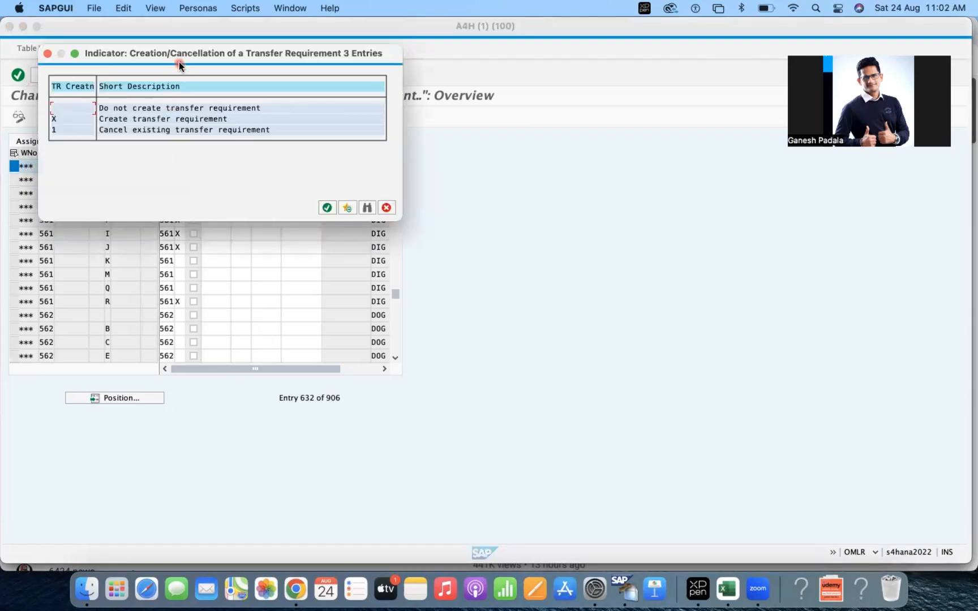
pyautogui.moveTo(192, 52); pyautogui.dragTo(437, 164)
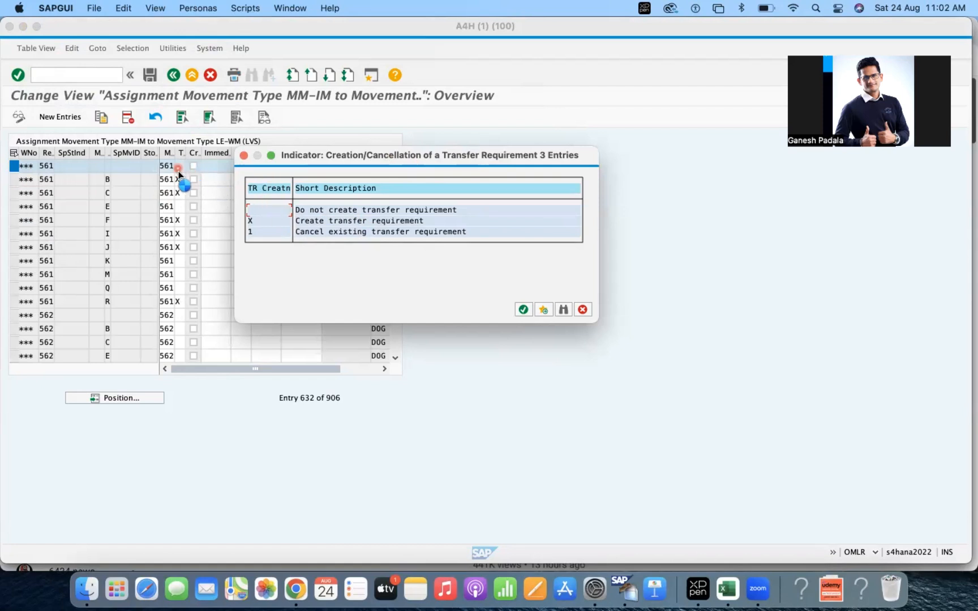
pyautogui.click(583, 310)
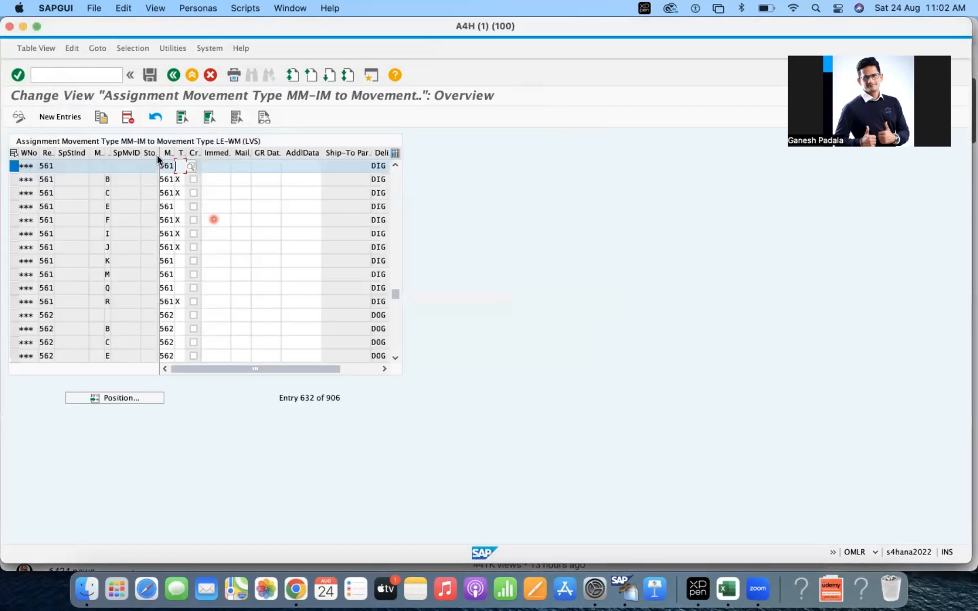
pyautogui.click(173, 75)
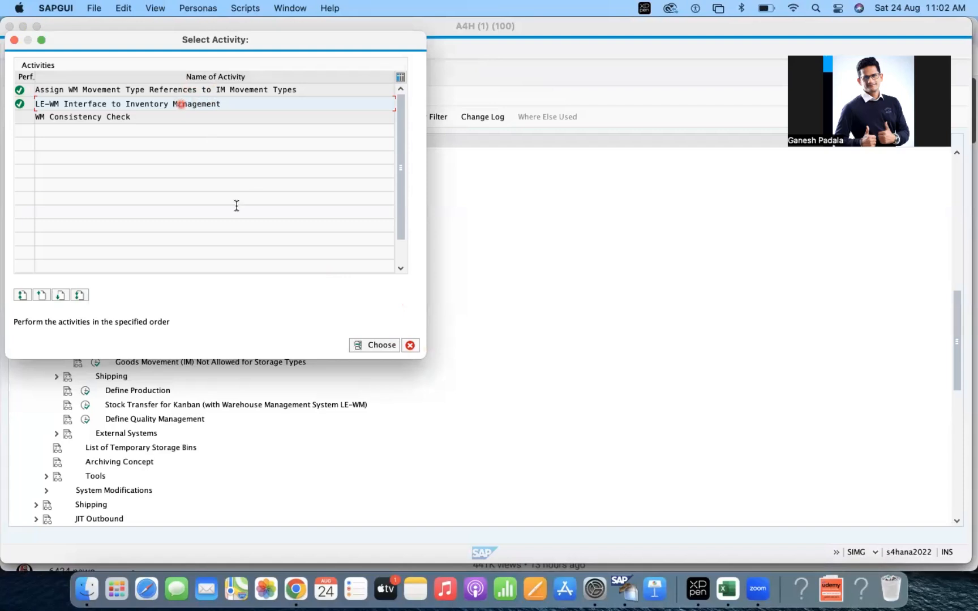
# - Close the activity selection and locate Define Movement Types under Warehouse Management, Activities, Transfers in the IMG
pyautogui.click(410, 344)
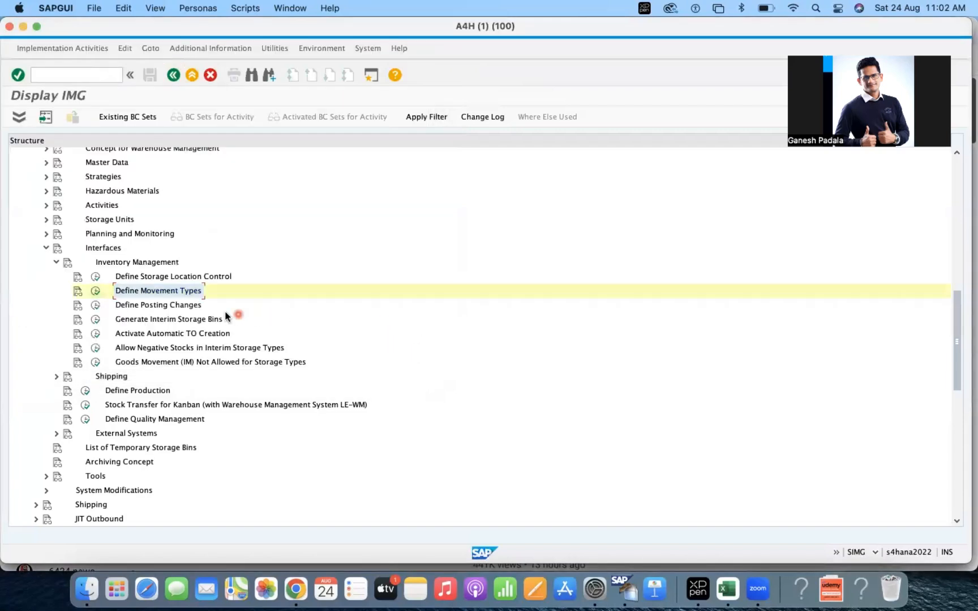
pyautogui.scroll(-5, 272, 289)
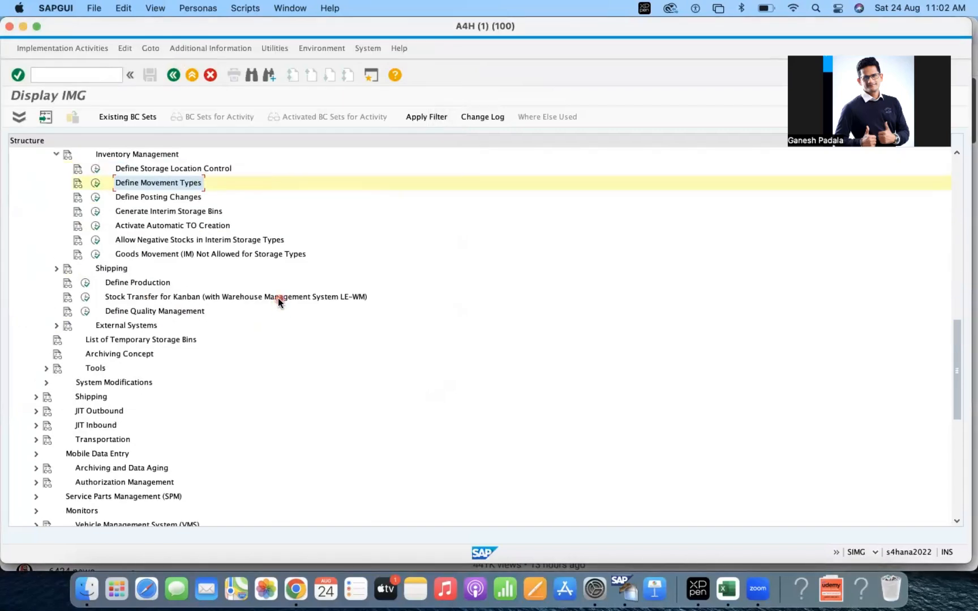
pyautogui.scroll(-3, 303, 325)
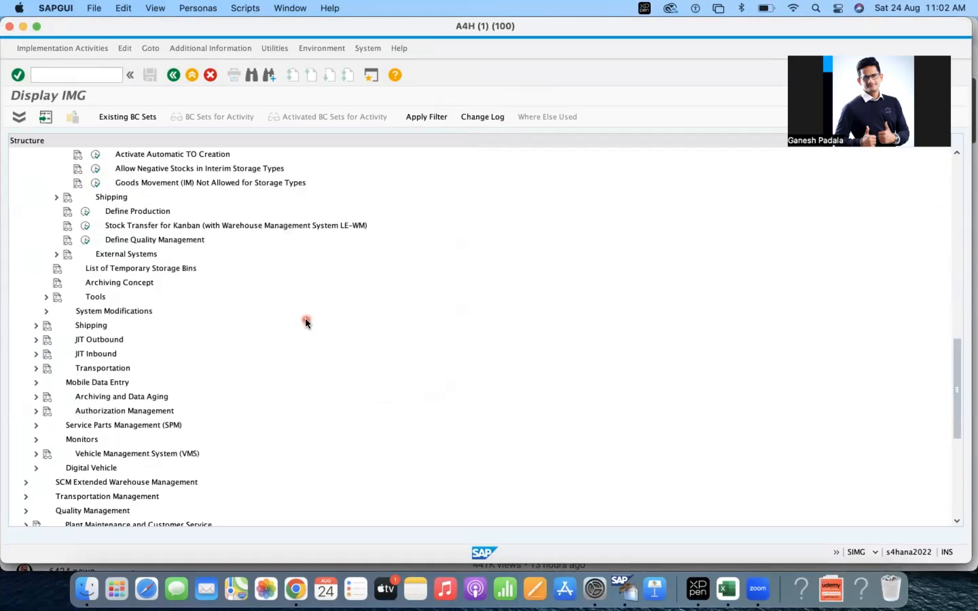
pyautogui.scroll(20, 305, 320)
pyautogui.scroll(-15, 305, 322)
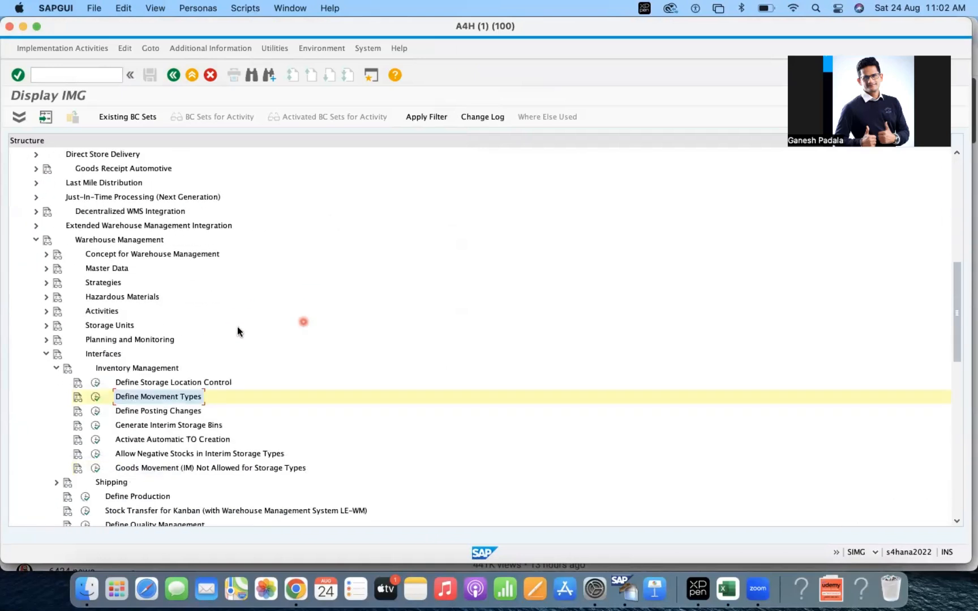
pyautogui.click(46, 311)
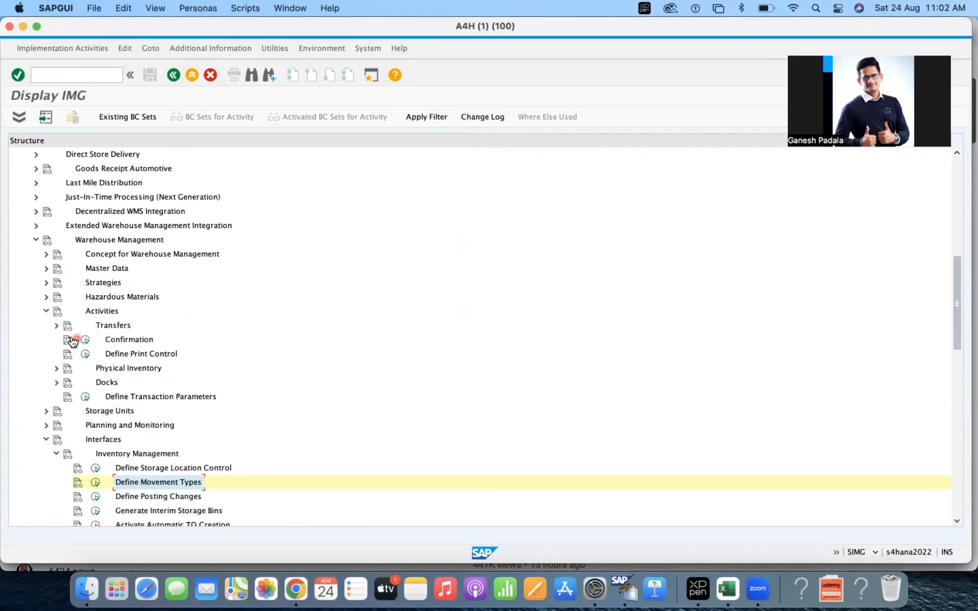
pyautogui.click(56, 326)
pyautogui.click(155, 370)
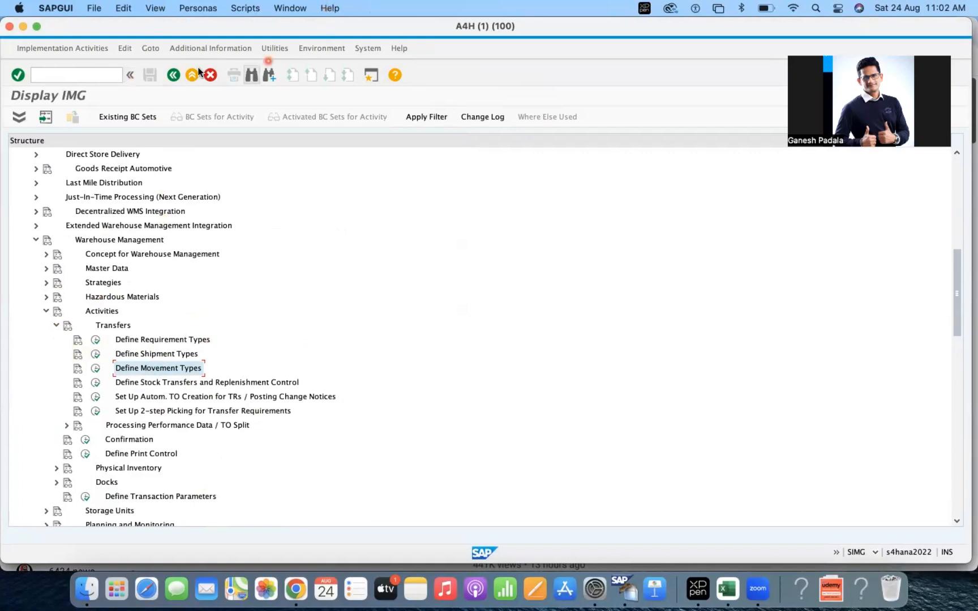
pyautogui.rightClick(628, 591)
pyautogui.click(628, 591)
pyautogui.rightClick(629, 589)
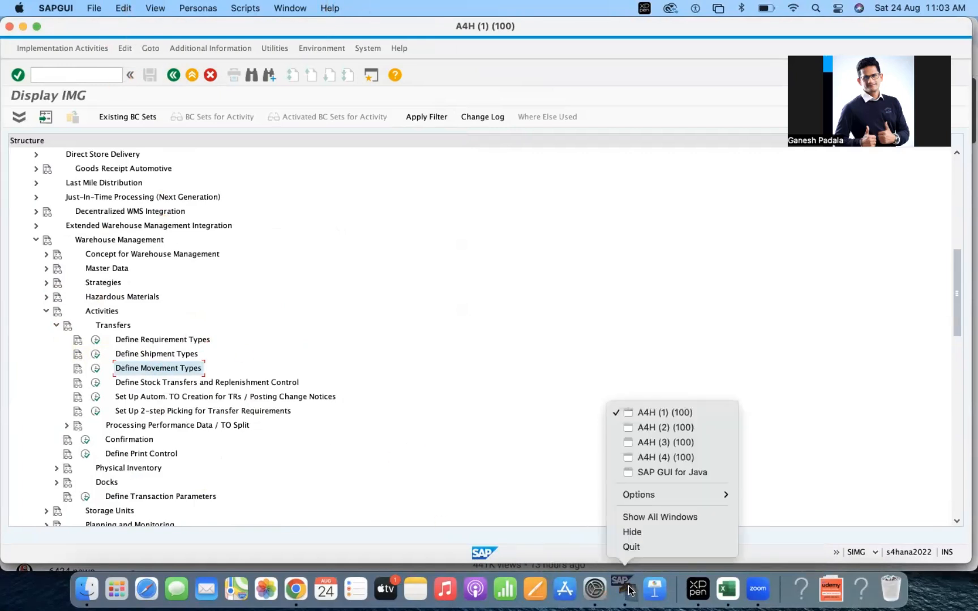
pyautogui.click(654, 428)
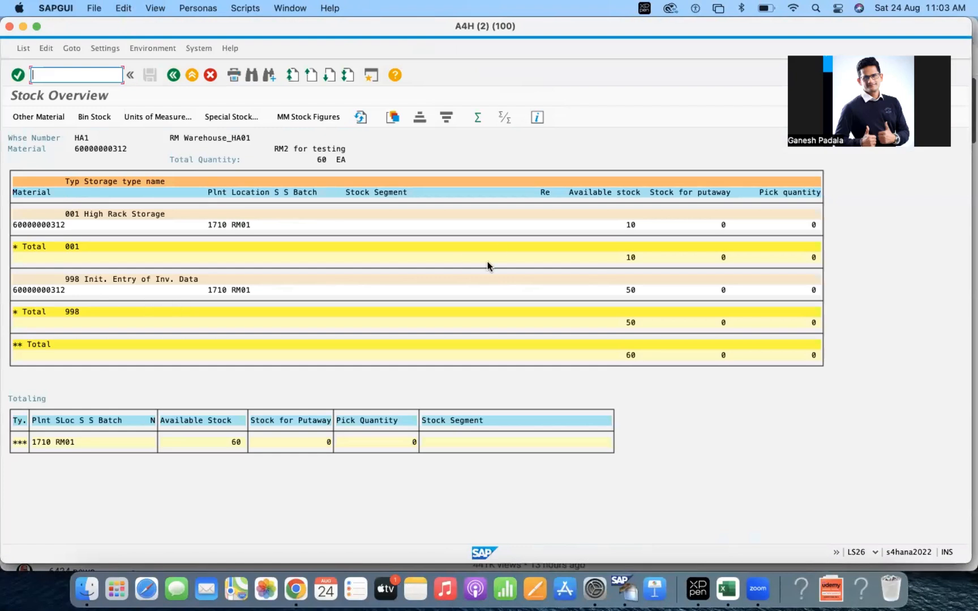
pyautogui.click(56, 292)
pyautogui.click(300, 120)
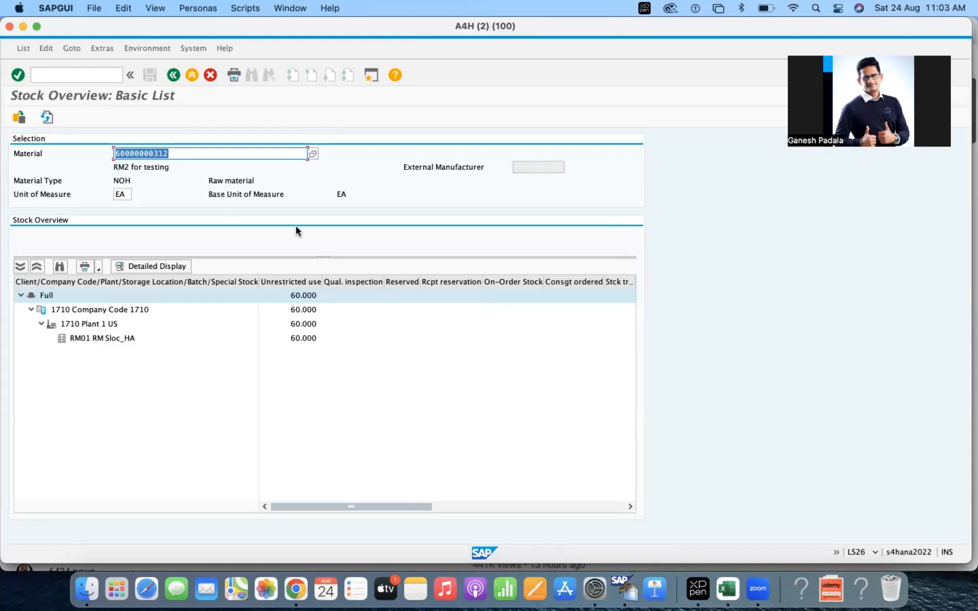
pyautogui.click(300, 338)
pyautogui.click(145, 339)
pyautogui.click(304, 340)
pyautogui.click(173, 75)
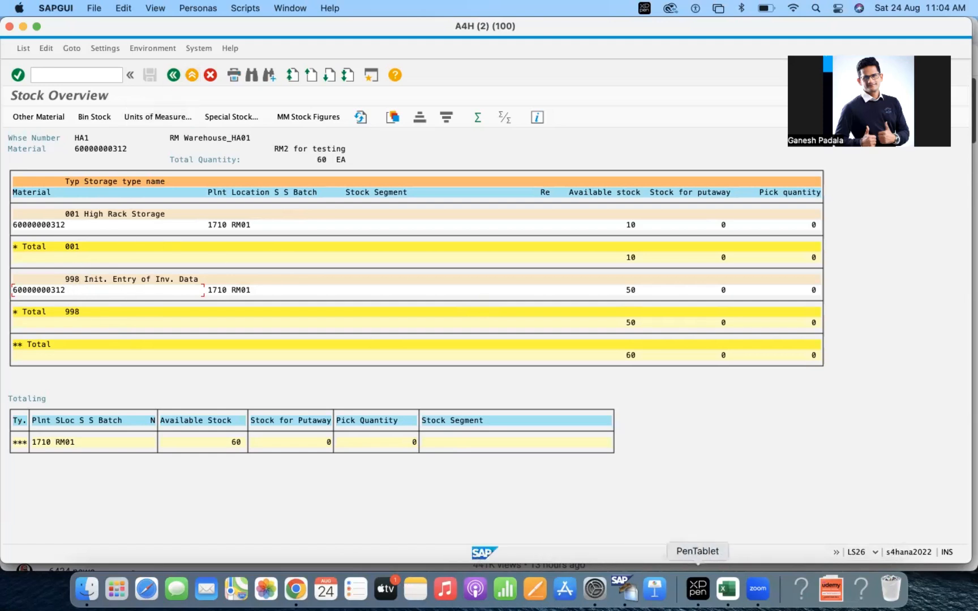
# - Check the process list in the Excel workbook, and open stock transfer transaction LT10 in the first SAP session
pyautogui.click(721, 591)
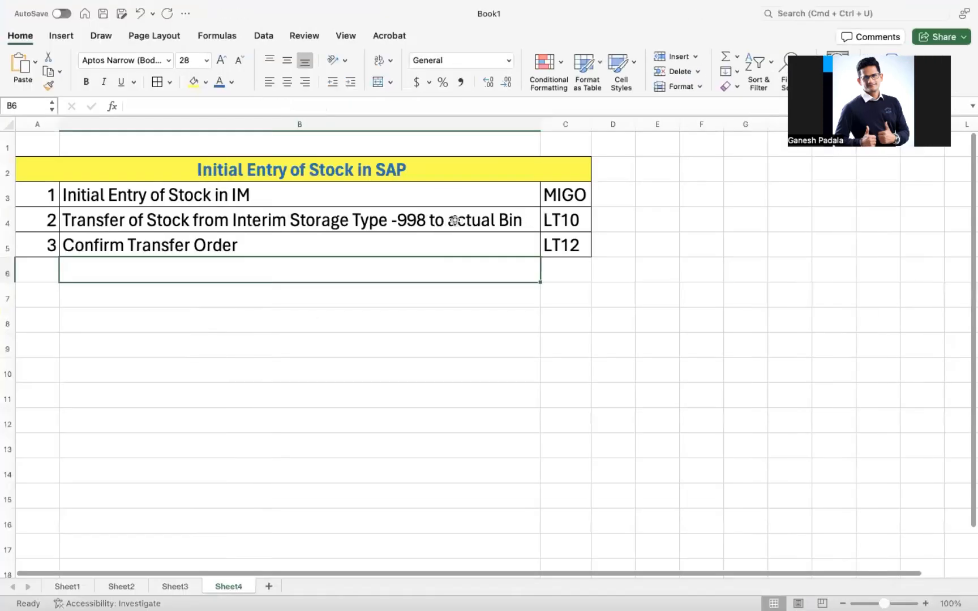
pyautogui.hotkey('ctrl', 'Left')
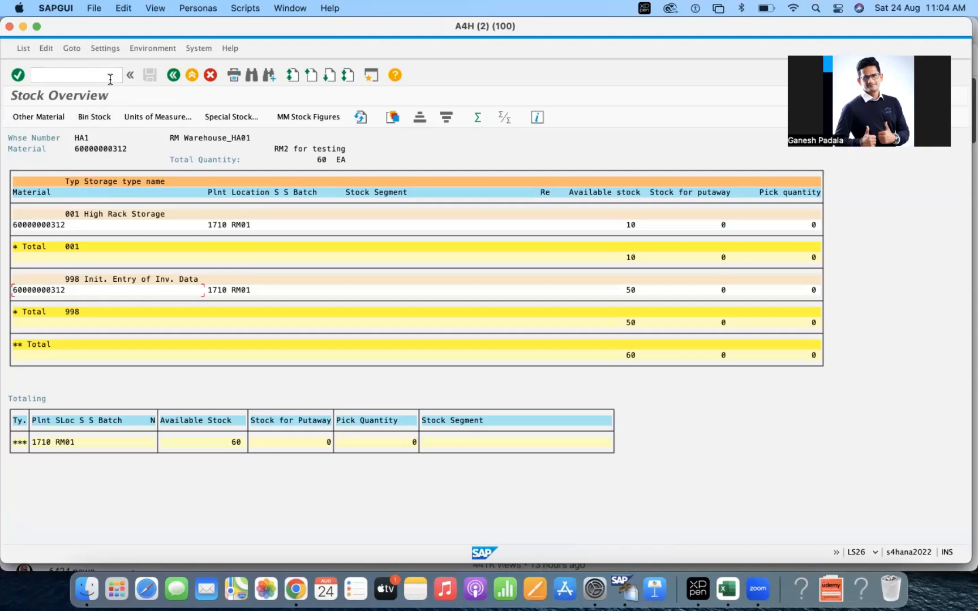
pyautogui.rightClick(628, 590)
pyautogui.click(651, 412)
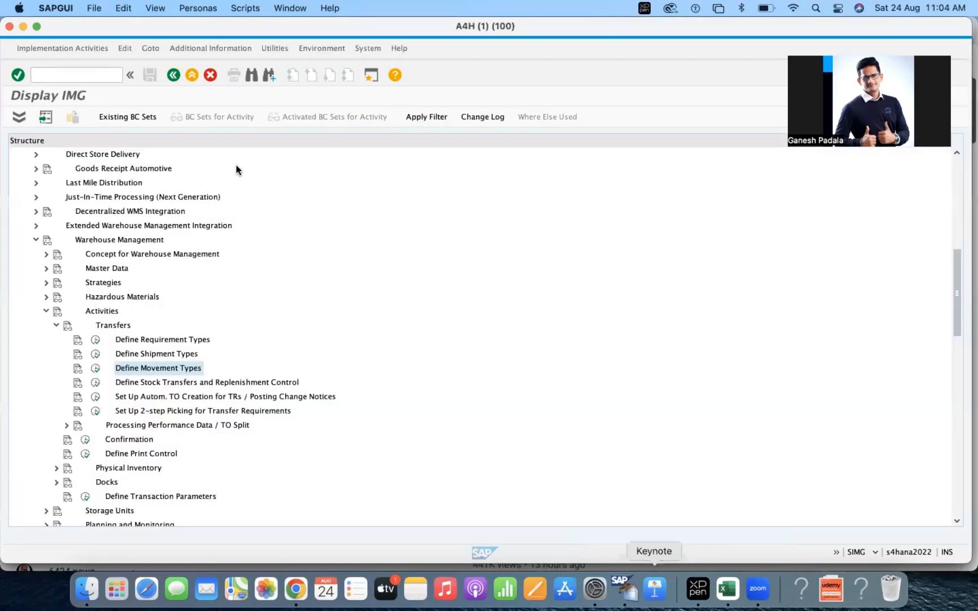
pyautogui.click(72, 79)
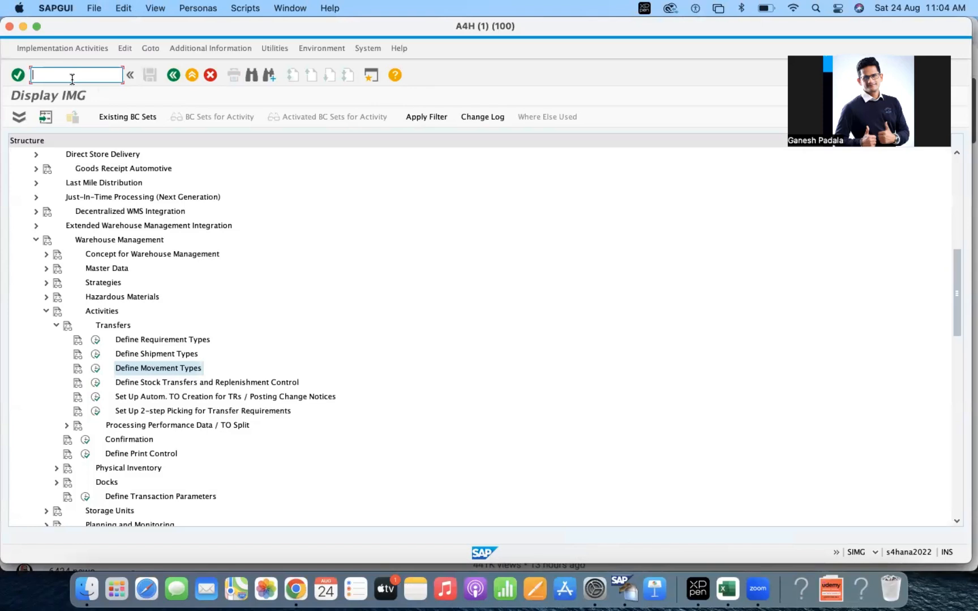
pyautogui.write('/NLT10')
pyautogui.press('Return')
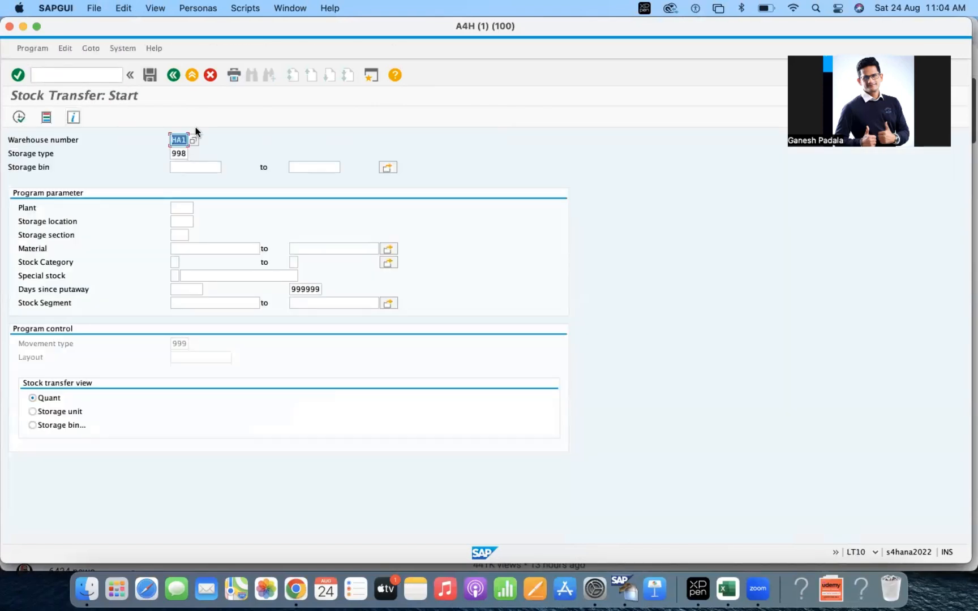
pyautogui.click(177, 139)
pyautogui.click(179, 153)
pyautogui.click(198, 246)
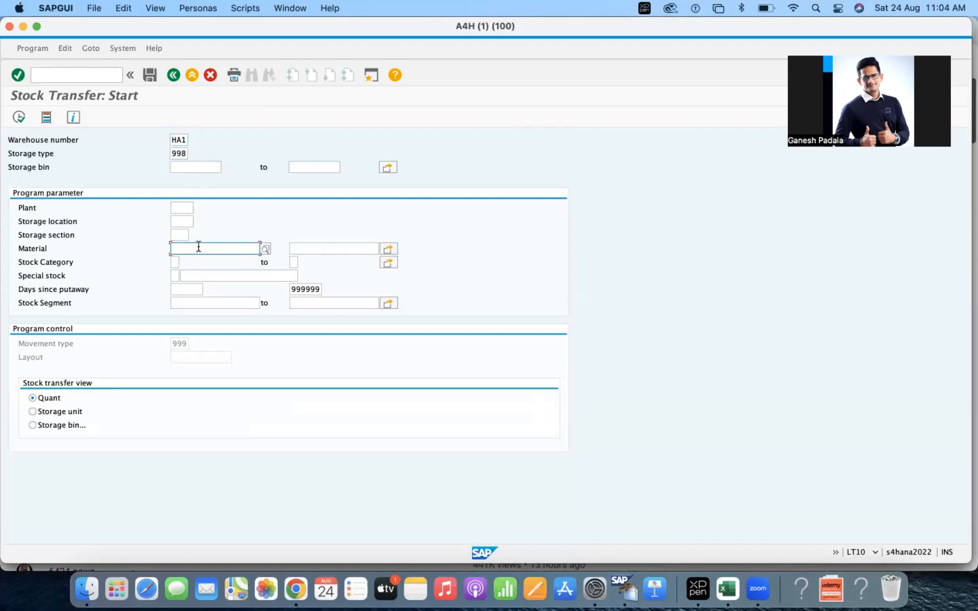
pyautogui.press('super+v')
pyautogui.click(18, 117)
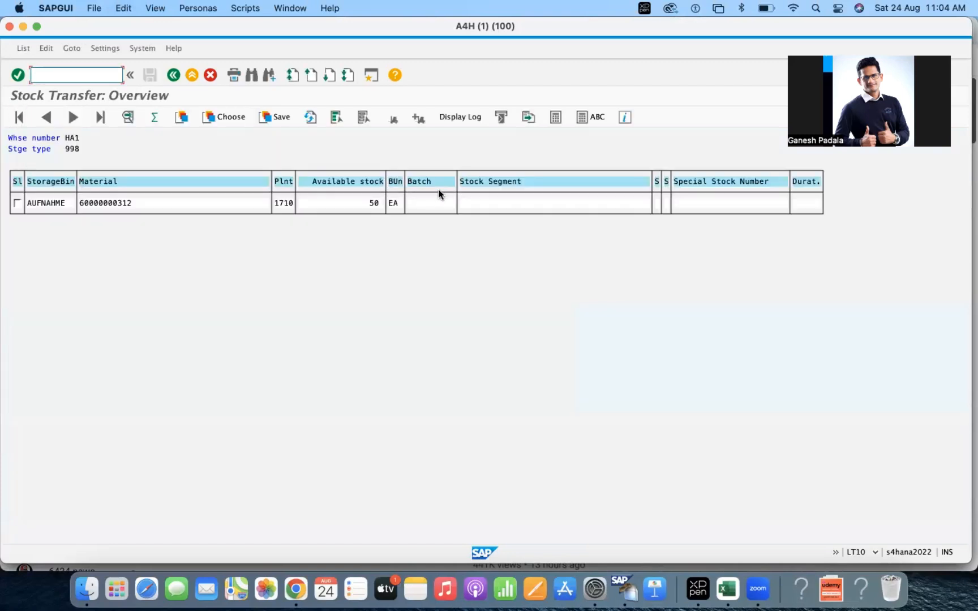
# - Select the AUFNAHME stock line for transfer and specify destination storage type 001 with storage unit type E1
pyautogui.click(20, 204)
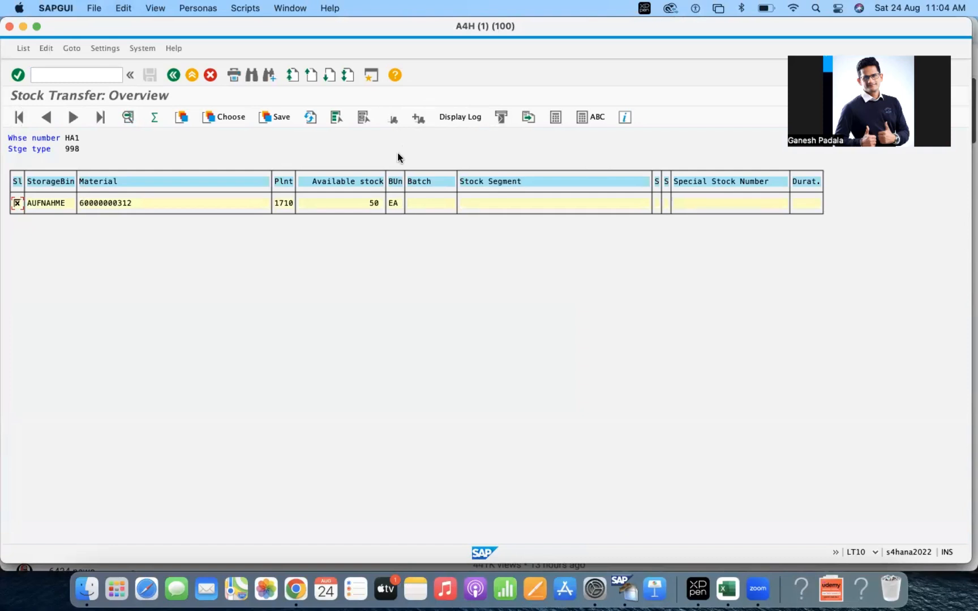
pyautogui.click(417, 119)
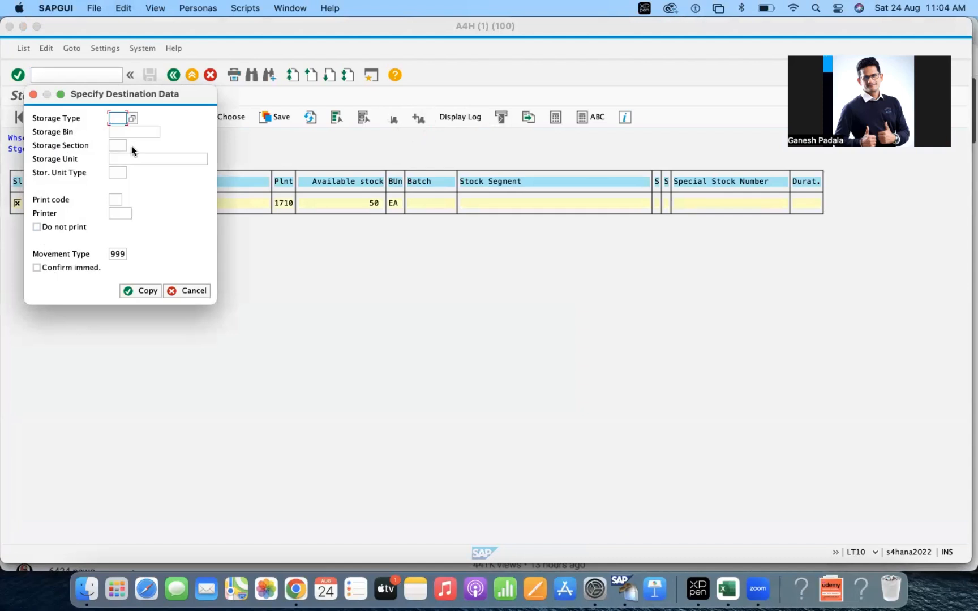
pyautogui.write('001')
pyautogui.click(119, 145)
pyautogui.click(115, 177)
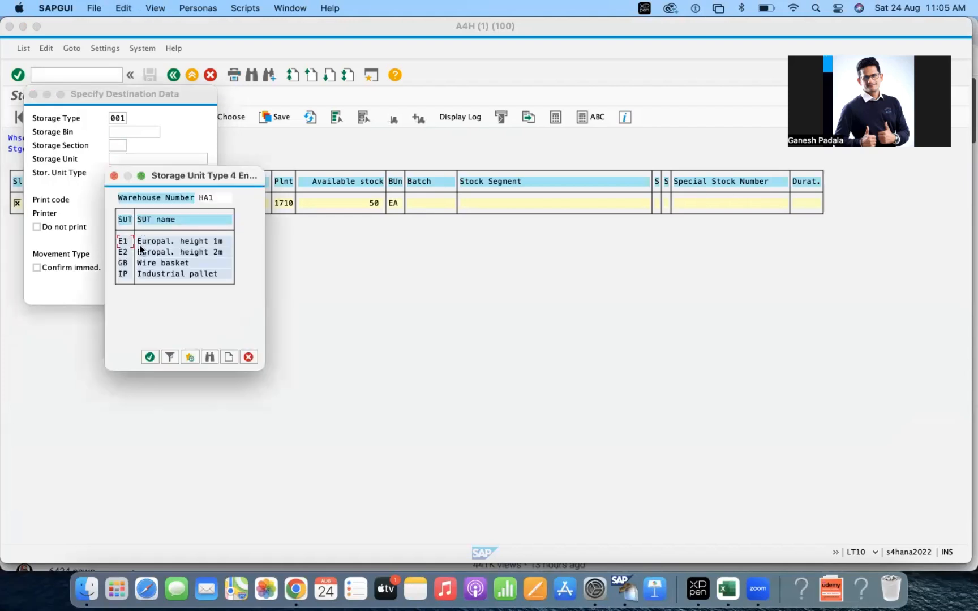
pyautogui.doubleClick(124, 237)
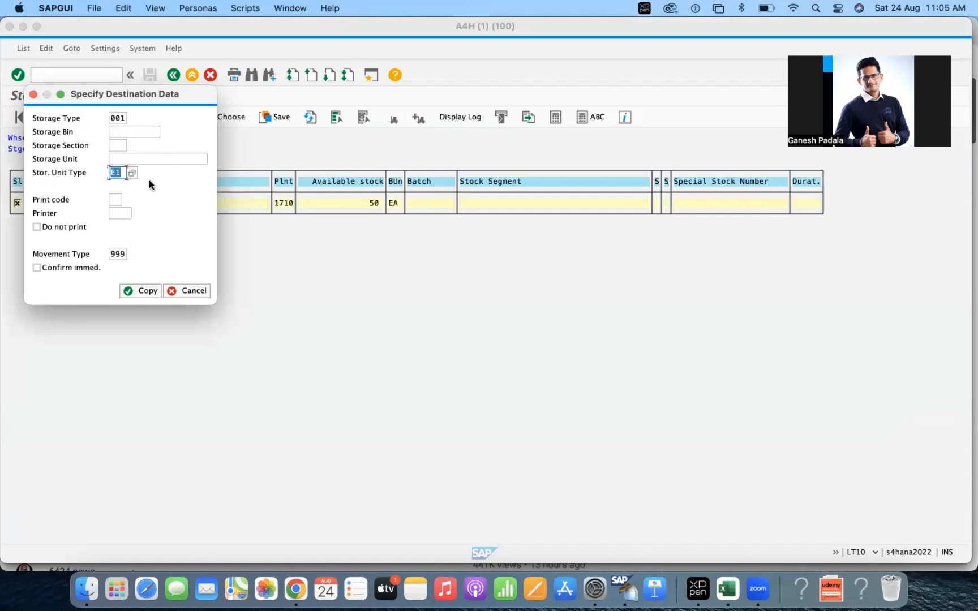
# - Suppress printing and, after checking the Excel process list, create the transfer order without immediate confirmation
pyautogui.click(43, 229)
pyautogui.click(728, 589)
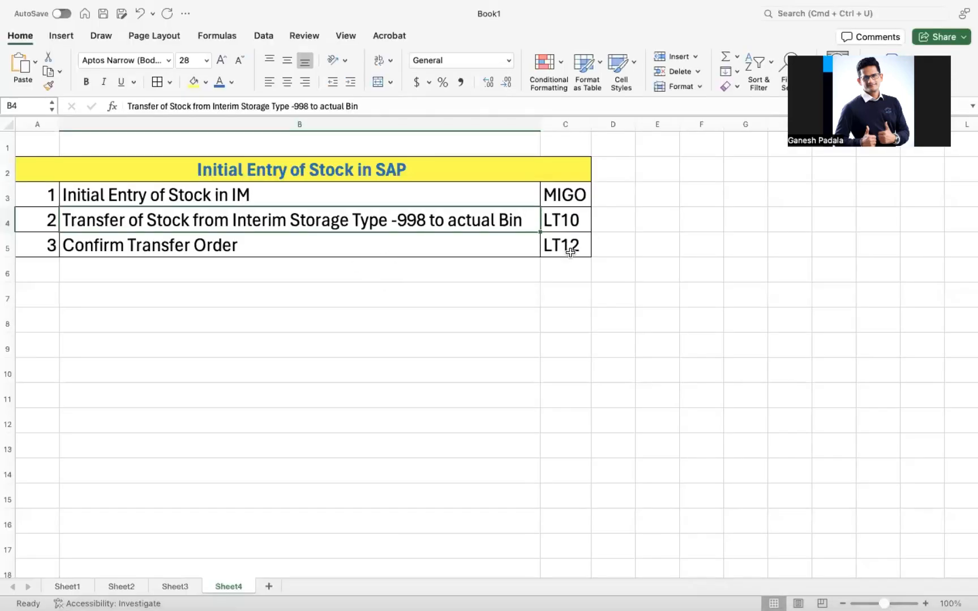
pyautogui.hotkey('ctrl', 'Left')
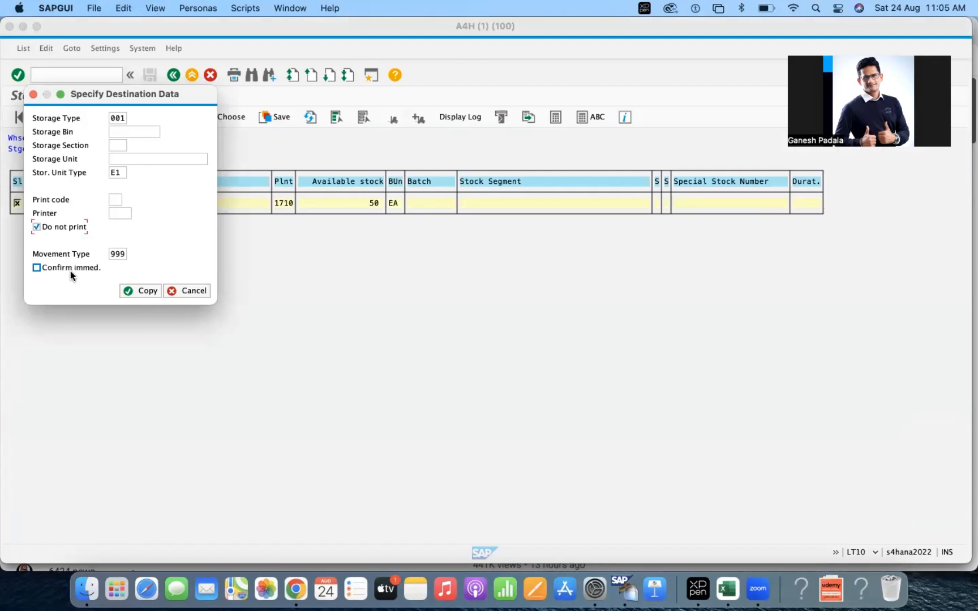
pyautogui.click(139, 292)
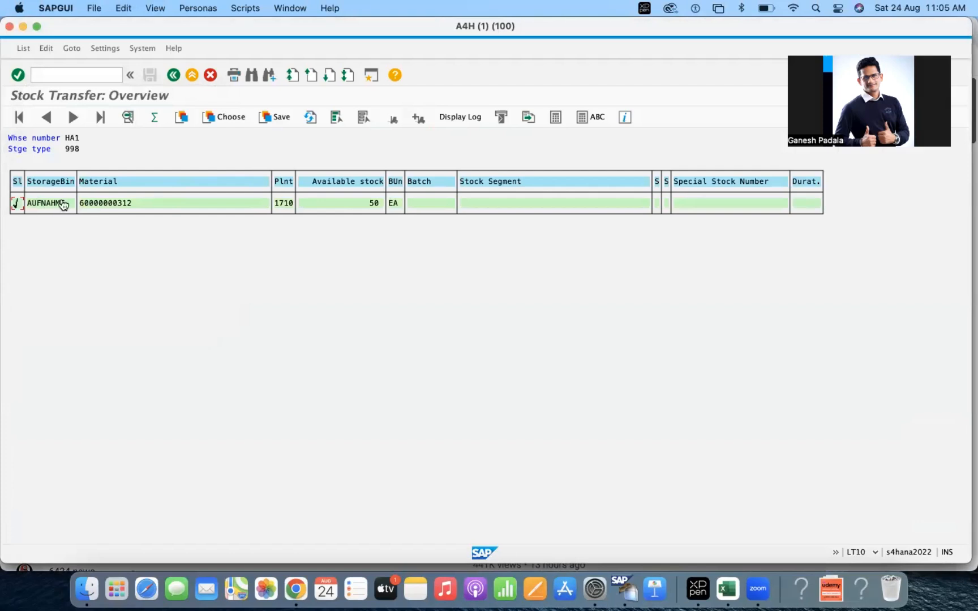
# - Open the log's transfer order, examine its general, source and destination data, and return to the stock transfer overview
pyautogui.click(460, 117)
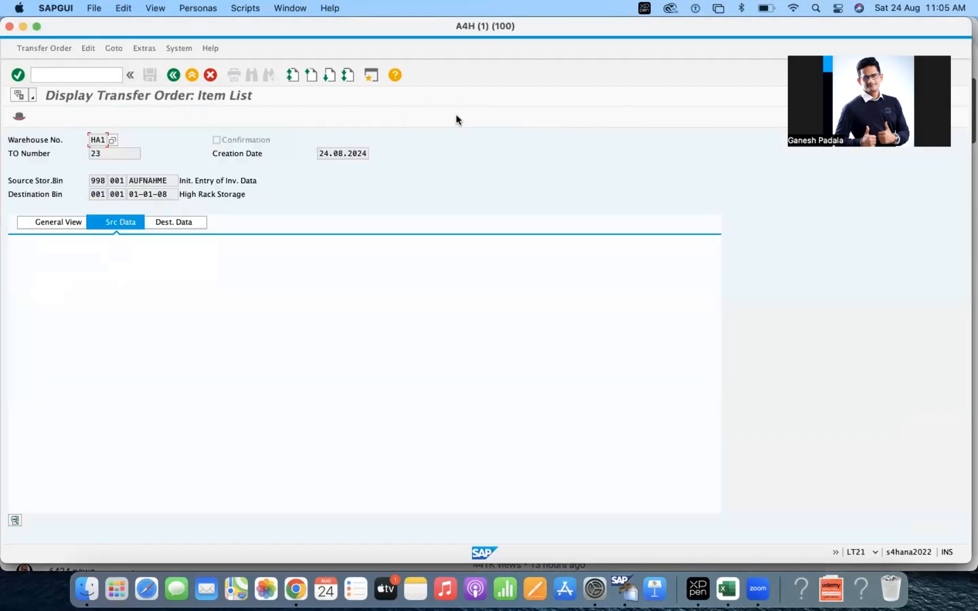
pyautogui.click(64, 222)
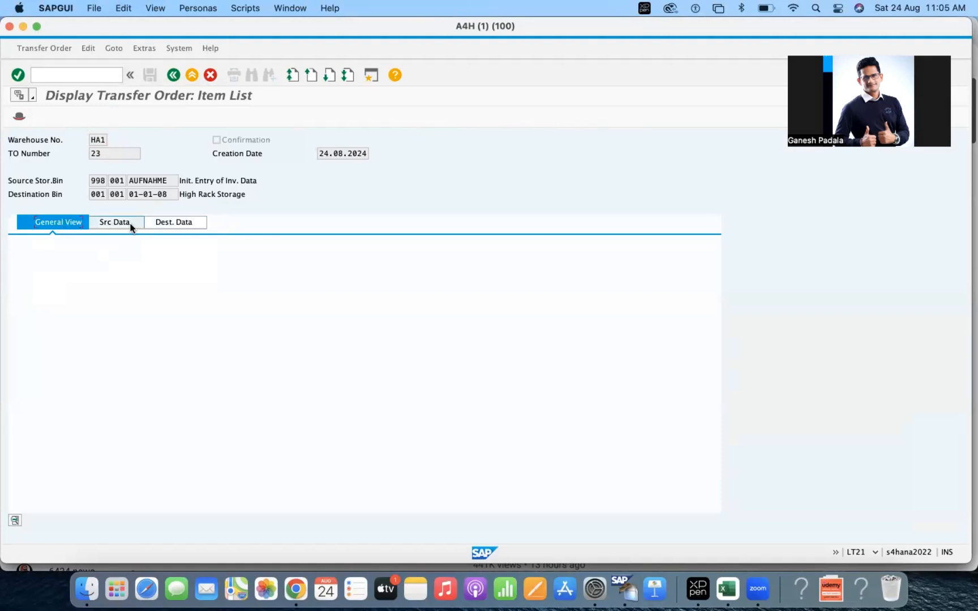
pyautogui.click(131, 224)
pyautogui.click(175, 222)
pyautogui.click(107, 221)
pyautogui.click(63, 221)
pyautogui.click(14, 520)
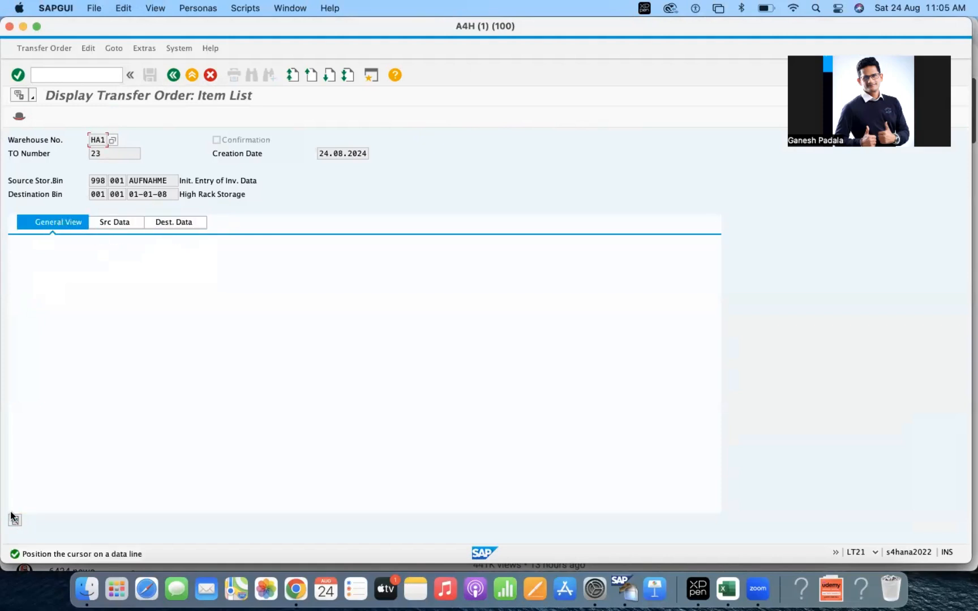
pyautogui.click(116, 222)
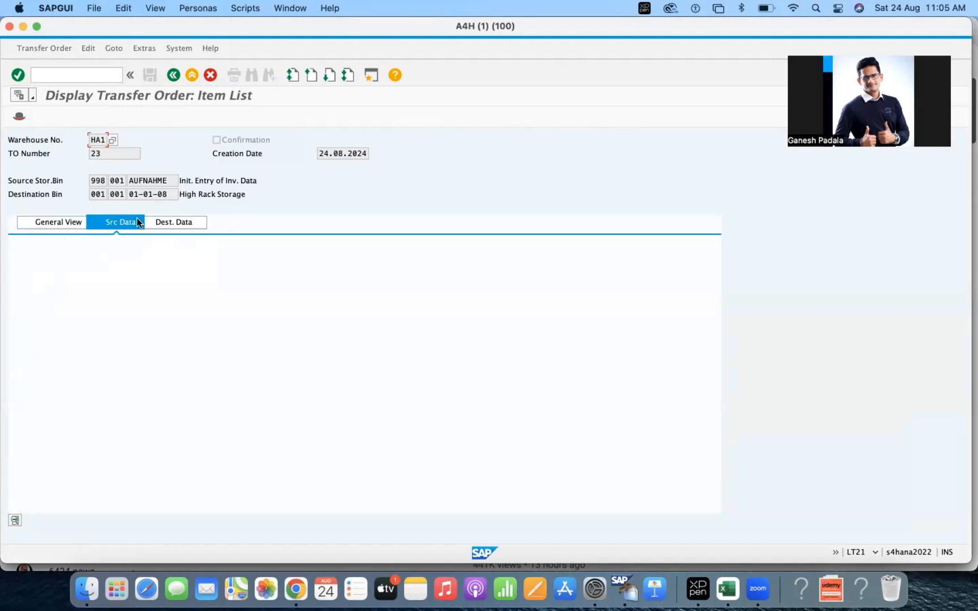
pyautogui.click(176, 222)
pyautogui.doubleClick(99, 153)
pyautogui.click(173, 75)
# - Open transaction LT12 for the new transfer order in warehouse HA1, and confirm and save its item
pyautogui.click(94, 75)
pyautogui.write('/NLT12')
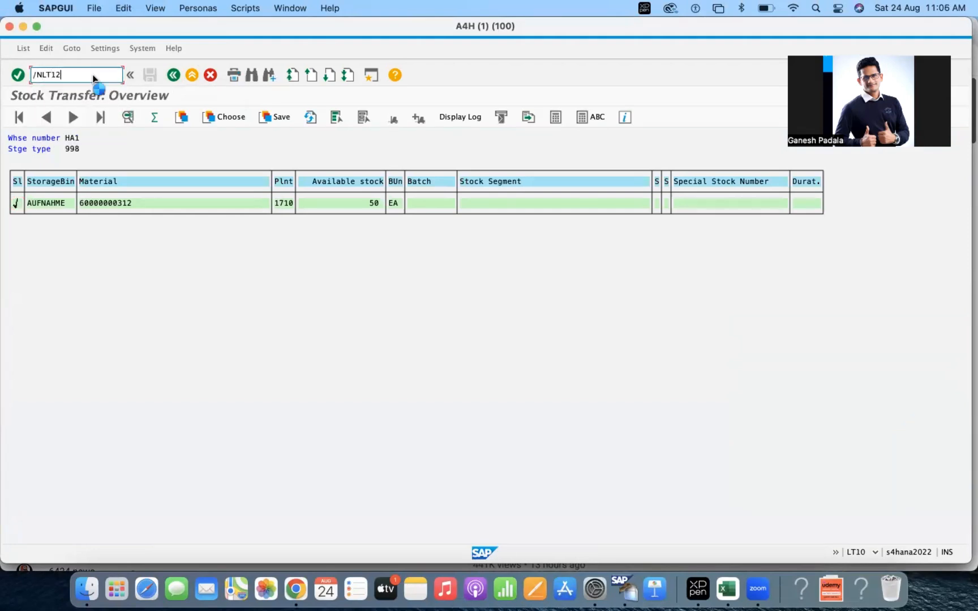
pyautogui.press('Return')
pyautogui.press('Return')
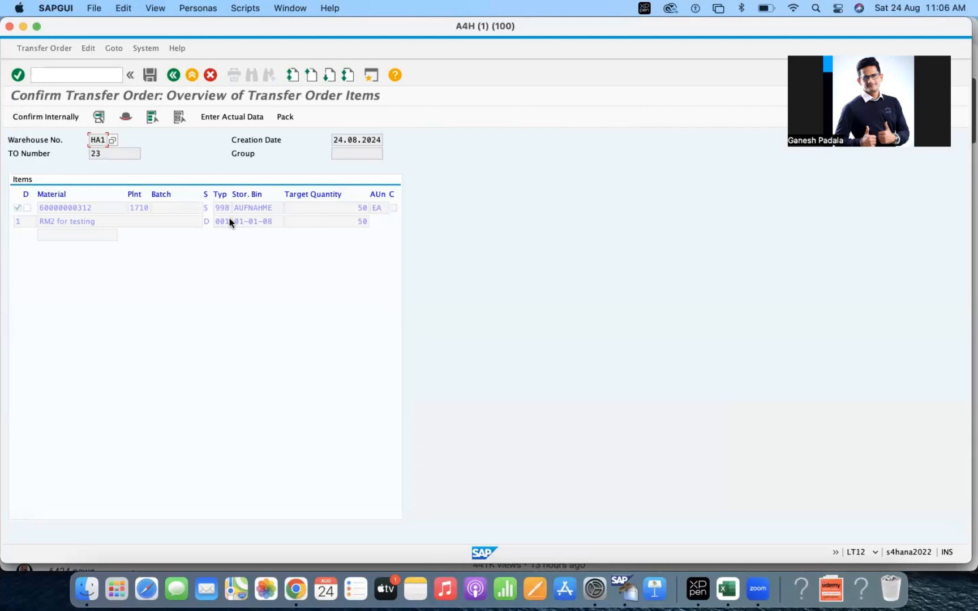
pyautogui.click(150, 75)
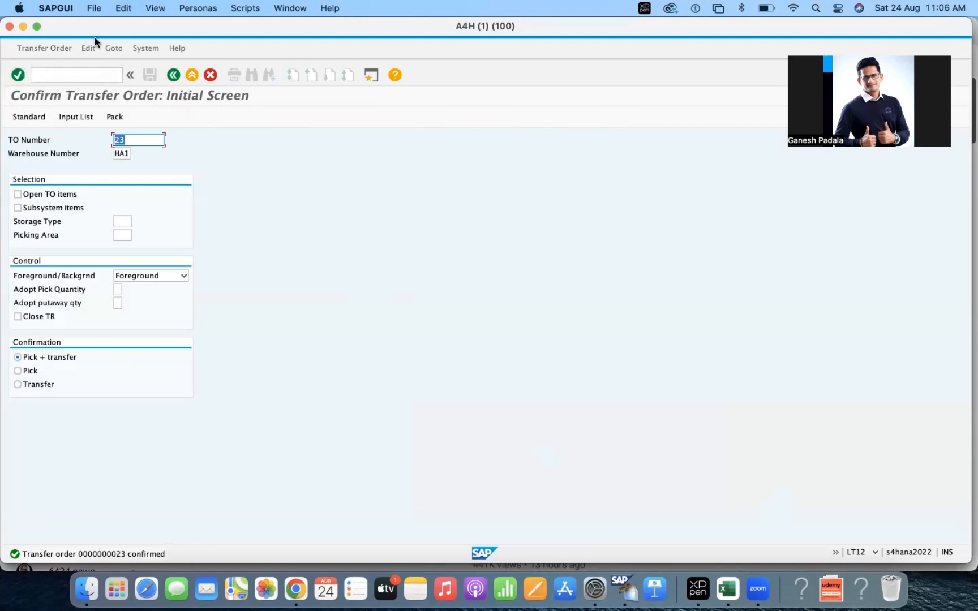
# - Refresh the stock overview in the second session and examine the material's stock per bin in storage type 001
pyautogui.click(659, 428)
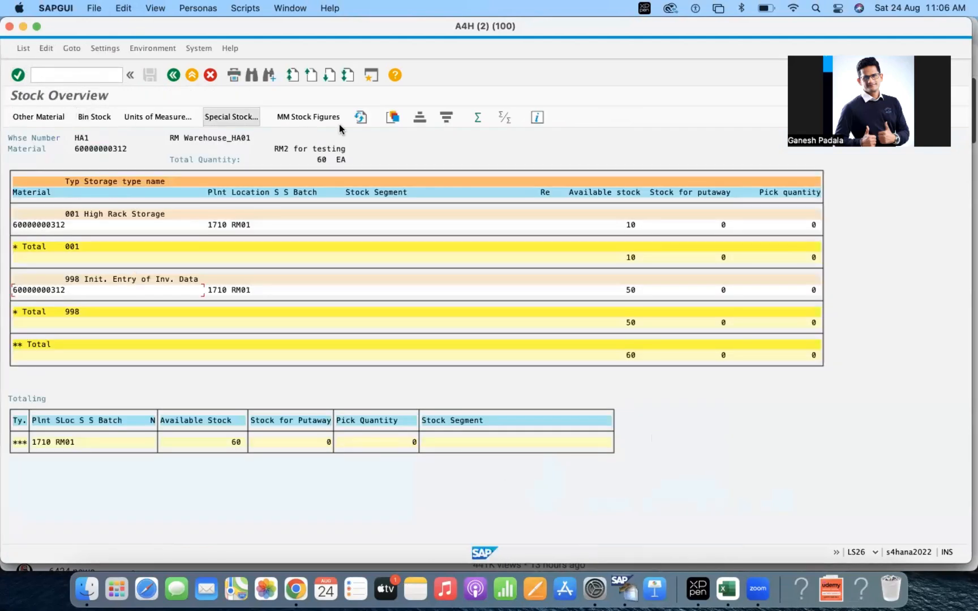
pyautogui.click(365, 117)
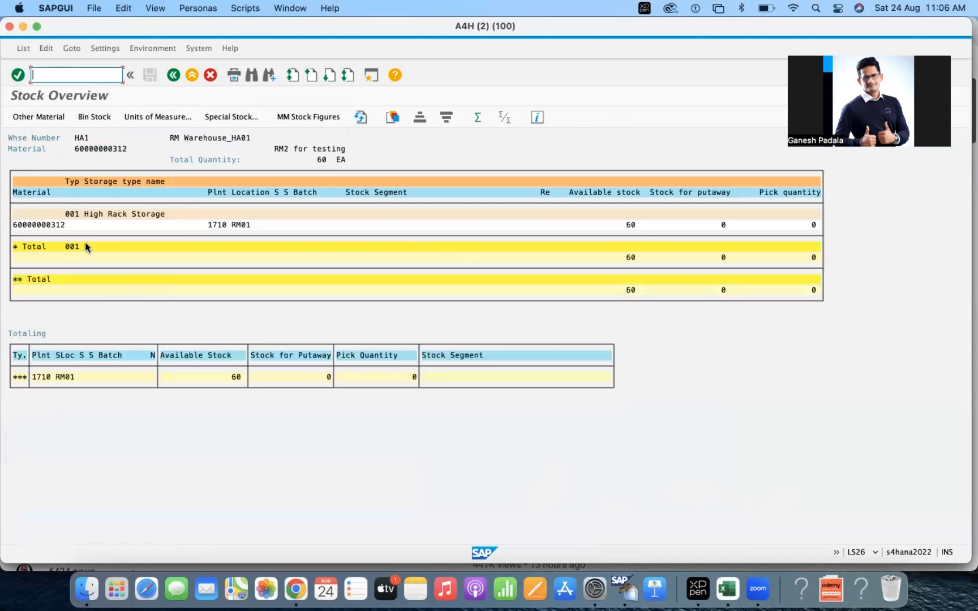
pyautogui.doubleClick(47, 226)
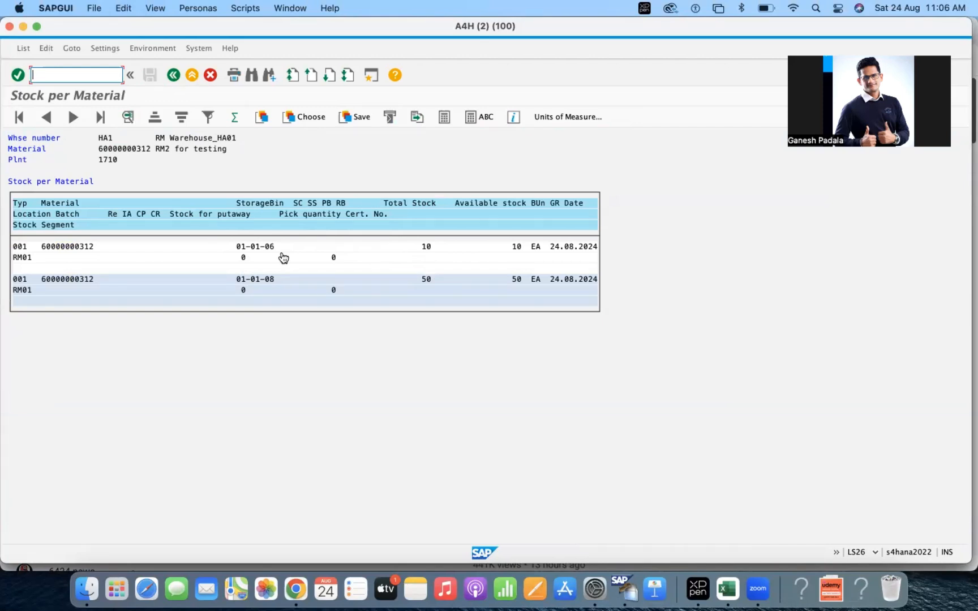
# - Switch to the Excel workbook and select the three process steps with their transaction codes in A3:C5 for review
pyautogui.click(739, 593)
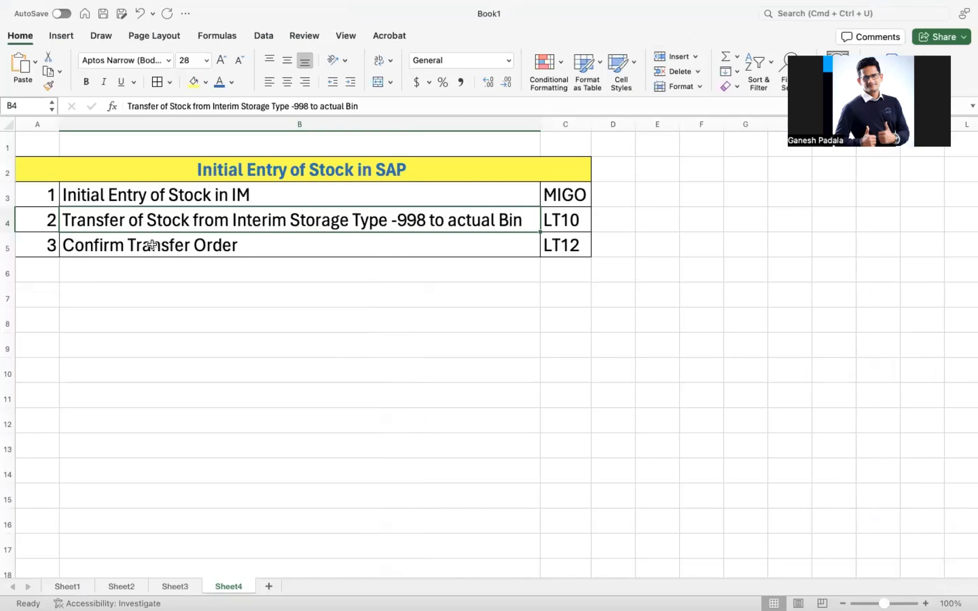
pyautogui.click(581, 204)
pyautogui.moveTo(580, 204)
pyautogui.mouseDown()
pyautogui.moveTo(583, 243)
pyautogui.moveTo(184, 250)
pyautogui.moveTo(41, 238)
pyautogui.mouseUp()
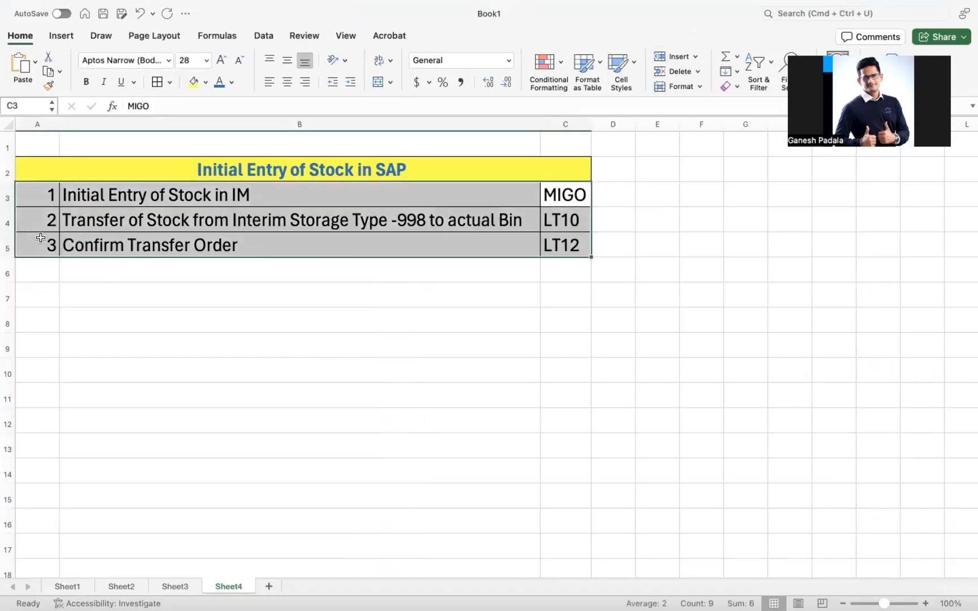